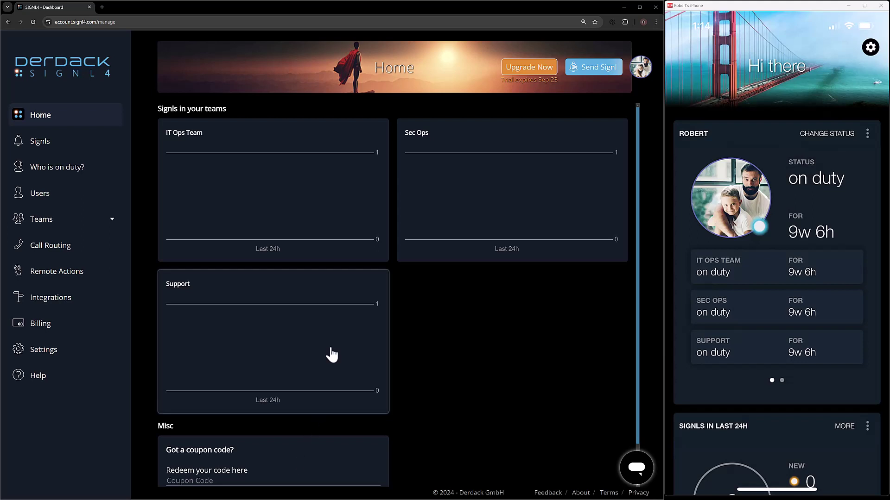
Open the Shifts & Duties settings of the IT Ops Team.
{"action": "left_click", "coordinate": [37, 245]}
{"action": "left_click", "coordinate": [61, 226]}
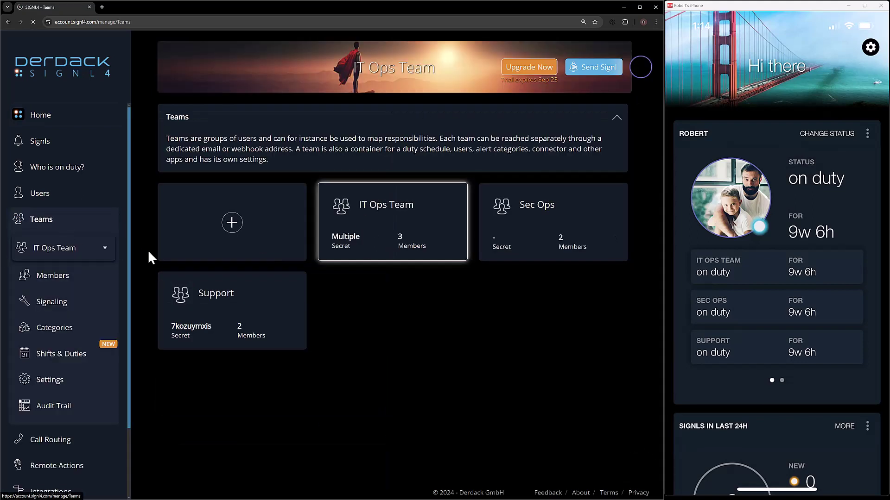
{"action": "left_click", "coordinate": [68, 357]}
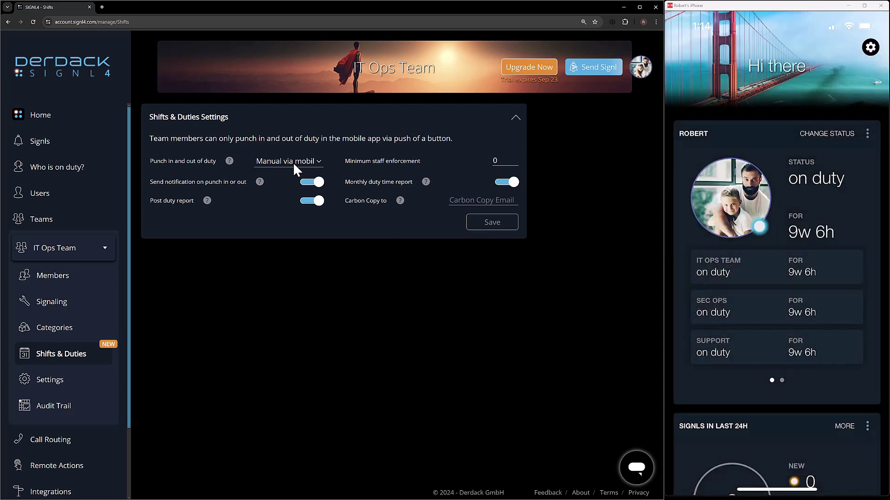
Set punching in and out of duty to Via Handover Copilot, with minimum staff enforcement of 1.
{"action": "left_click", "coordinate": [295, 170]}
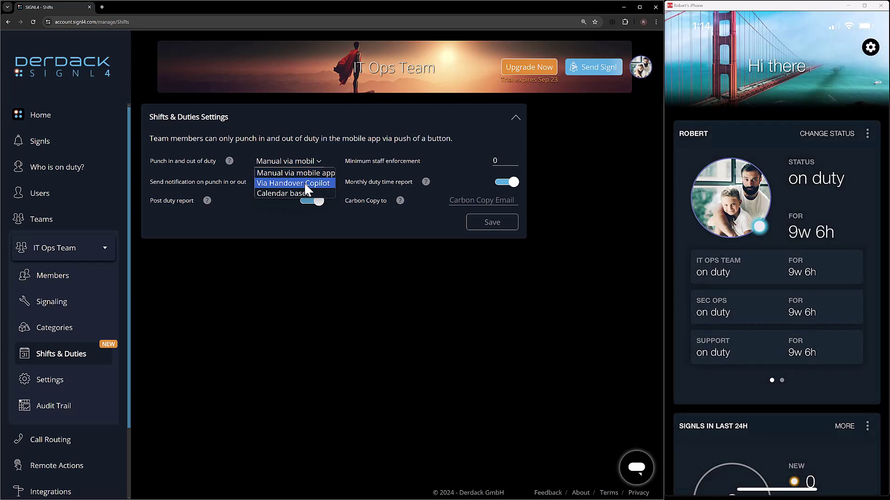
{"action": "left_click", "coordinate": [303, 182]}
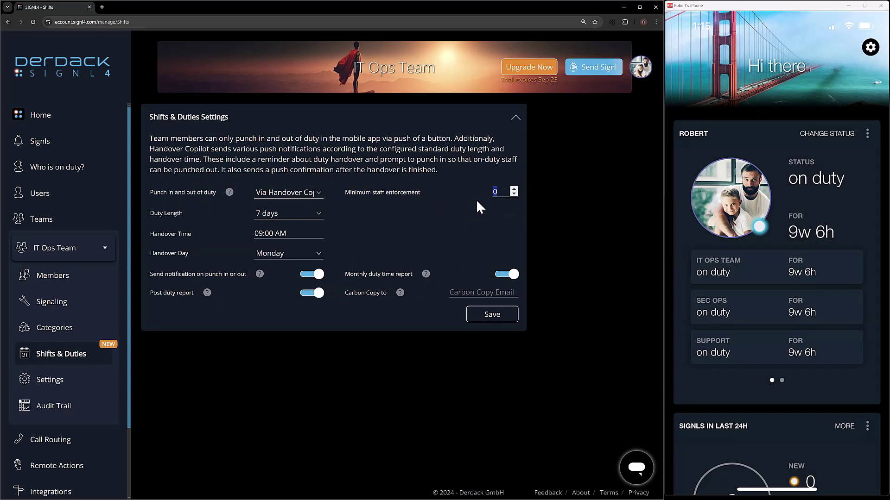
{"action": "left_click", "coordinate": [499, 193]}
{"action": "left_click_drag", "start_coordinate": [499, 193], "coordinate": [492, 196]}
Choose a duty length of 7 days and Monday as the handover day.
{"action": "left_click", "coordinate": [319, 213]}
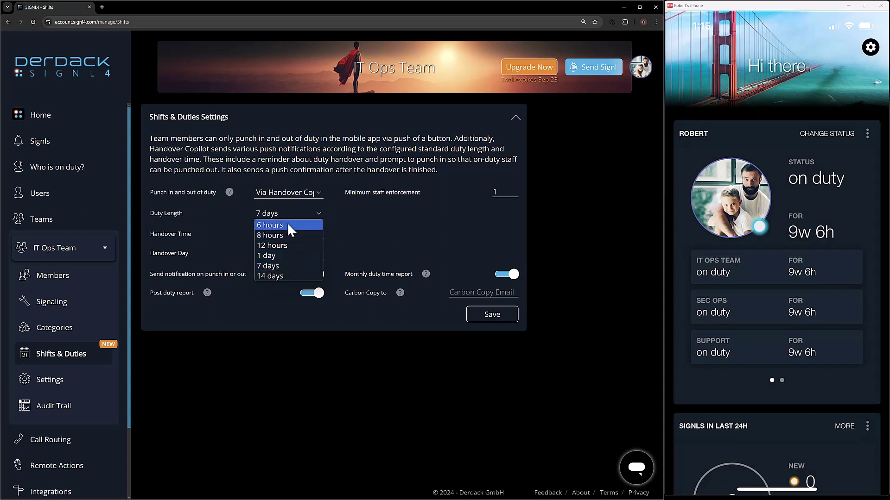
{"action": "left_click", "coordinate": [290, 265]}
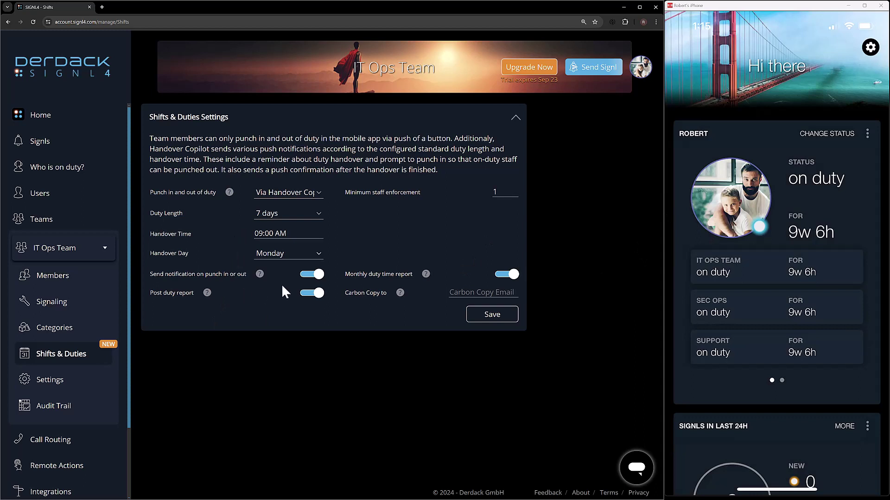
{"action": "left_click", "coordinate": [284, 255]}
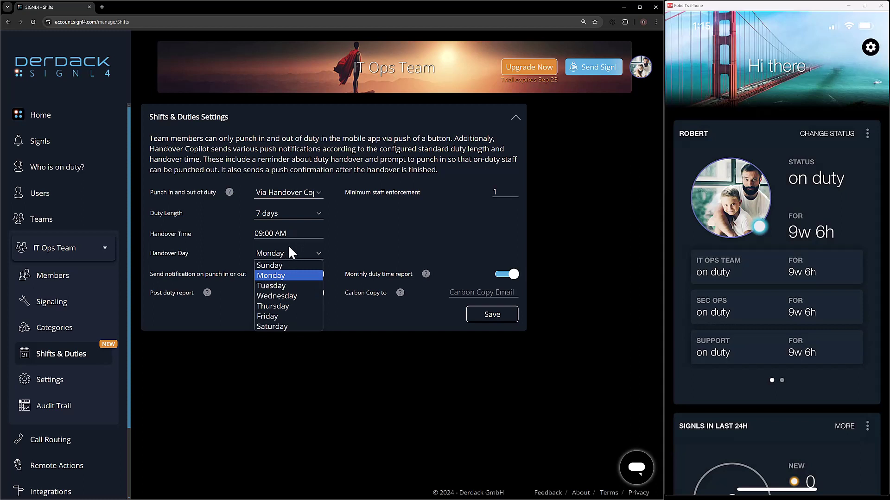
{"action": "left_click", "coordinate": [300, 275]}
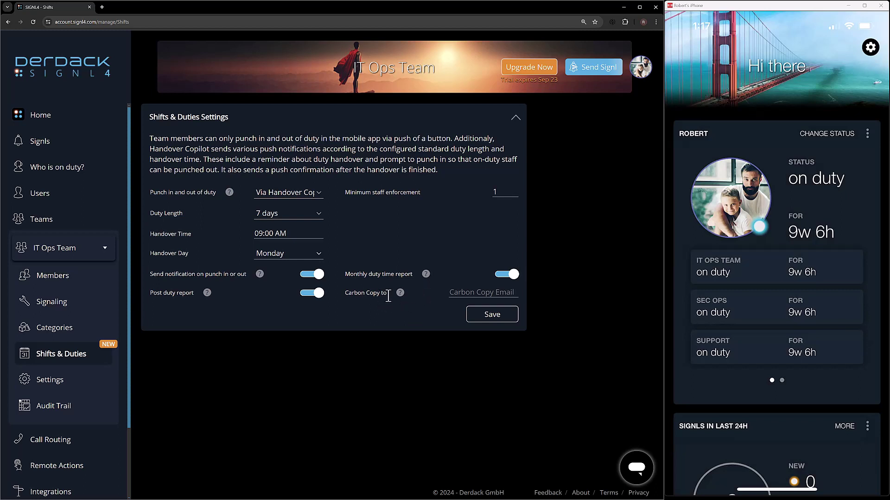
Change the team's punch in and out of duty method to Calendar based.
{"action": "mouse_move", "coordinate": [401, 293]}
{"action": "left_click", "coordinate": [315, 193]}
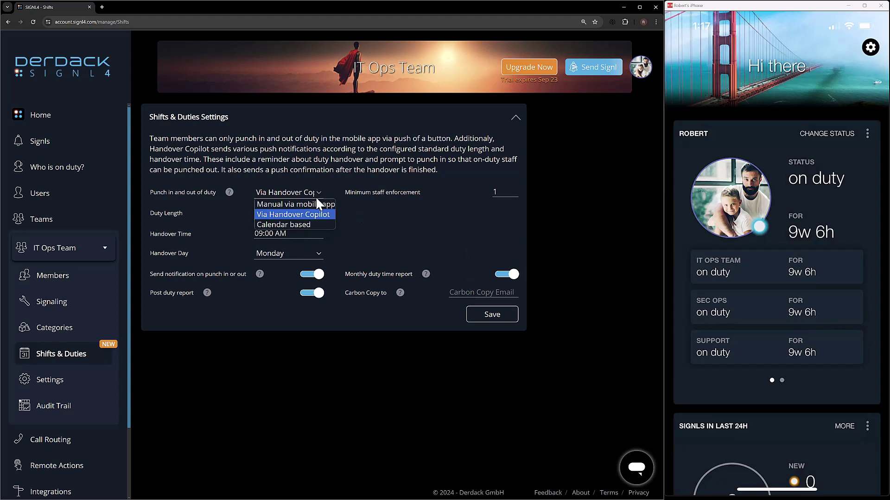
{"action": "left_click", "coordinate": [312, 223]}
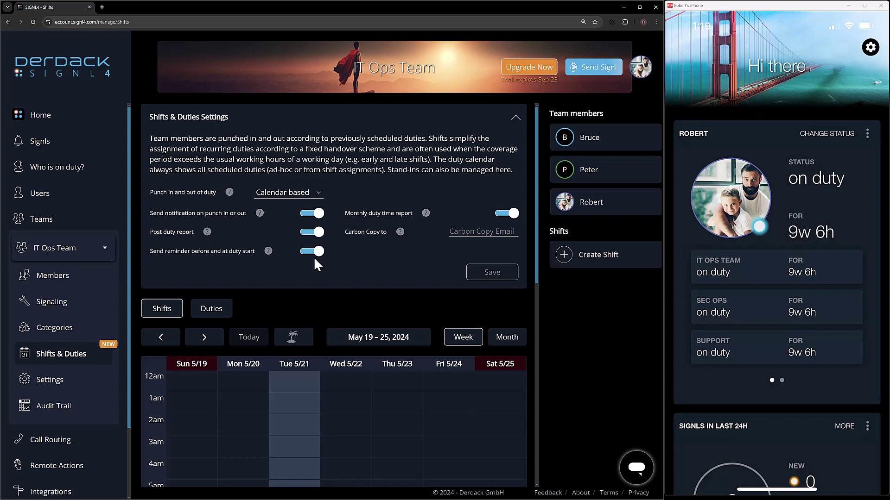
Show the team's shifts calendar in month view.
{"action": "scroll", "coordinate": [368, 255], "scroll_direction": "down", "scroll_amount": 2}
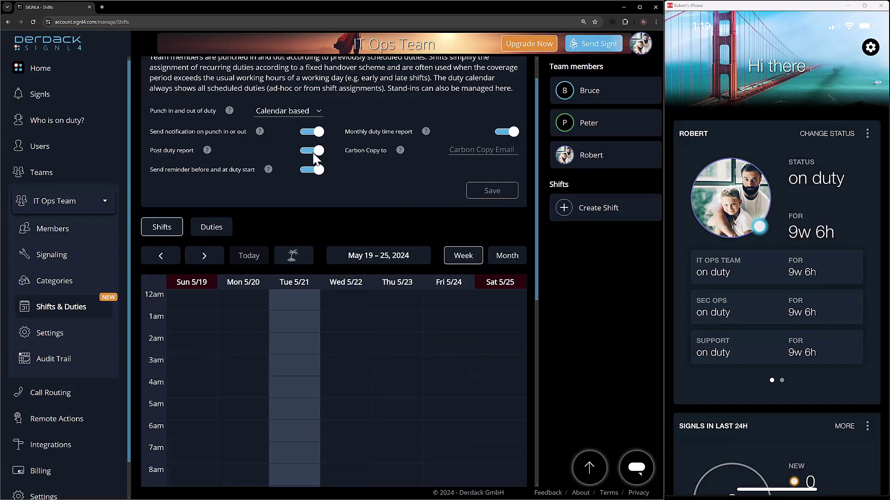
{"action": "scroll", "coordinate": [371, 193], "scroll_direction": "down", "scroll_amount": 1}
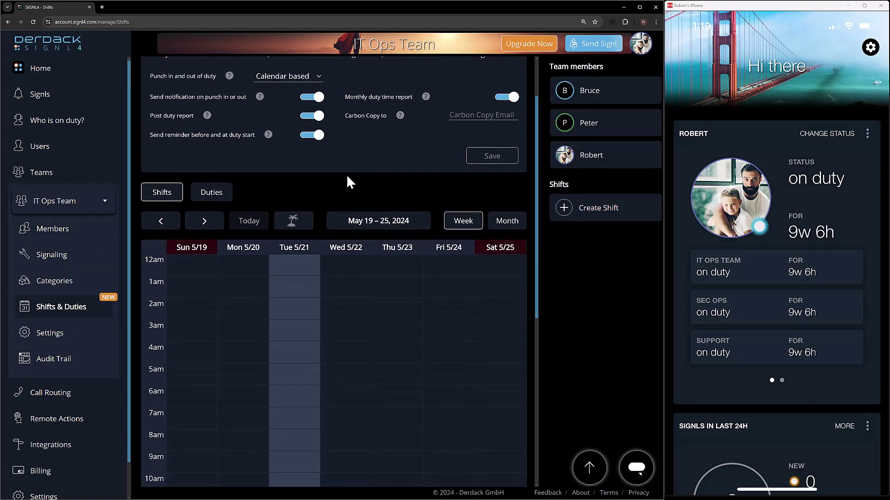
{"action": "scroll", "coordinate": [351, 180], "scroll_direction": "down", "scroll_amount": 1}
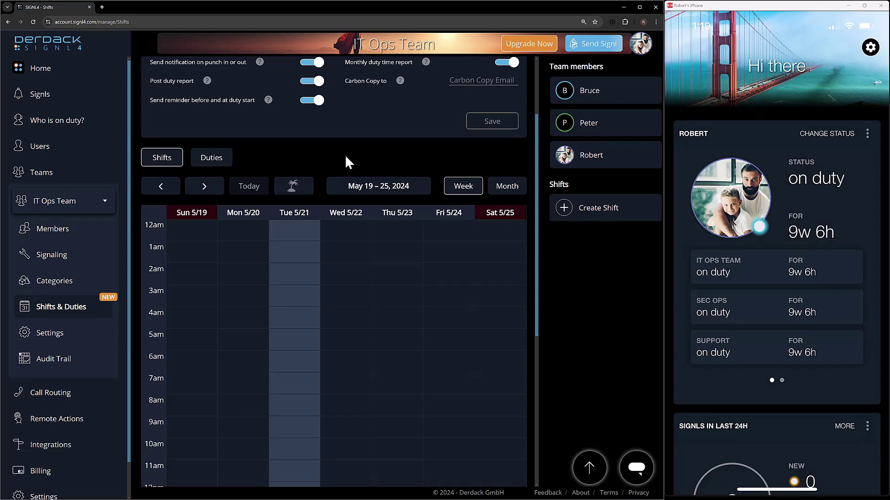
{"action": "left_click", "coordinate": [493, 192]}
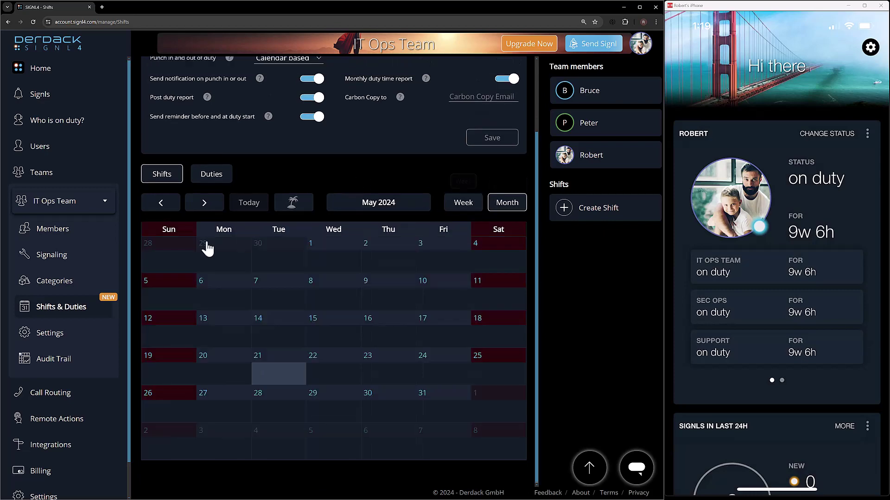
View the 2024 public holidays calendar, close it without saving, and page the shifts calendar forward and back to the current month.
{"action": "left_click", "coordinate": [293, 202]}
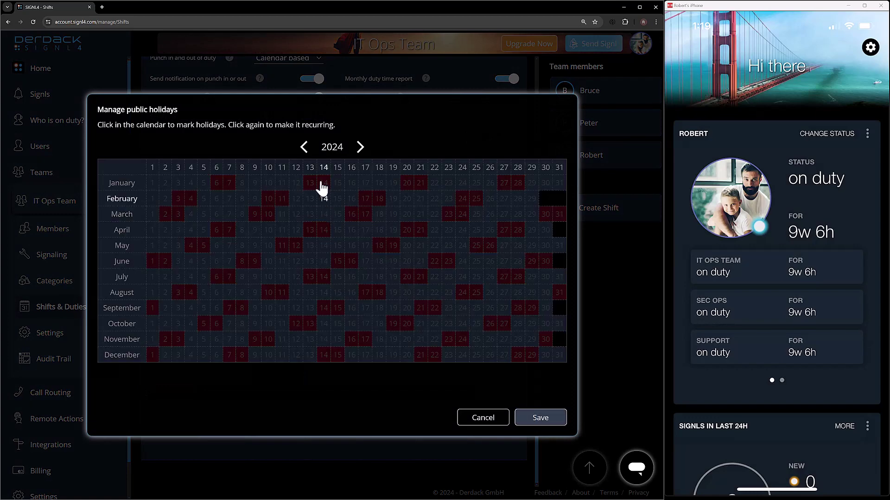
{"action": "left_click", "coordinate": [482, 419]}
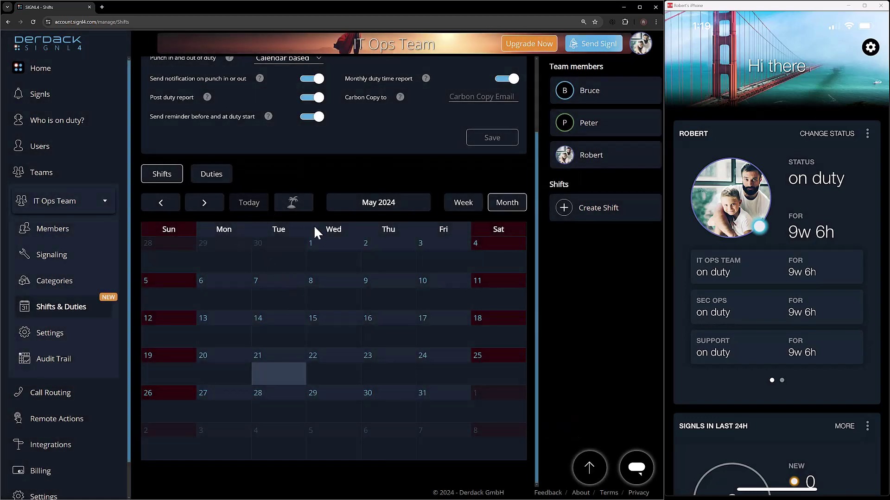
{"action": "left_click", "coordinate": [202, 205]}
{"action": "left_click", "coordinate": [249, 210]}
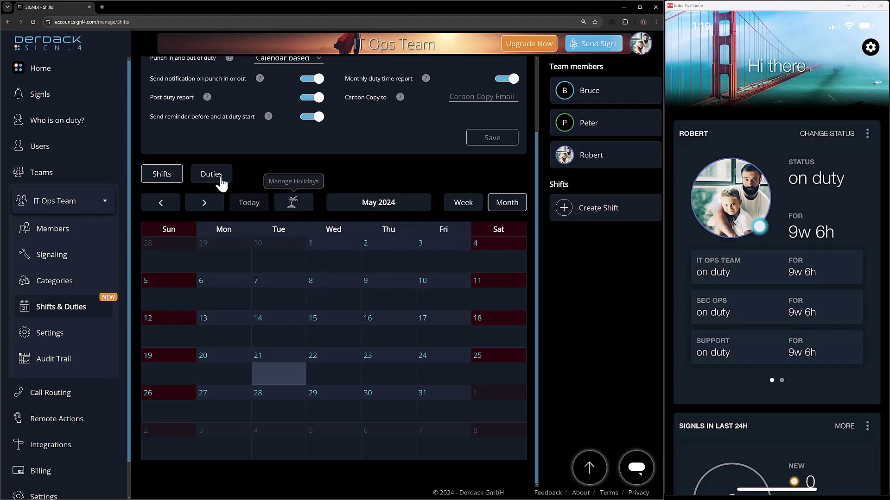
In the May duties calendar, add a duty around May 23–24 for the first team member and May 27 to June 3 for the second.
{"action": "left_click", "coordinate": [217, 179]}
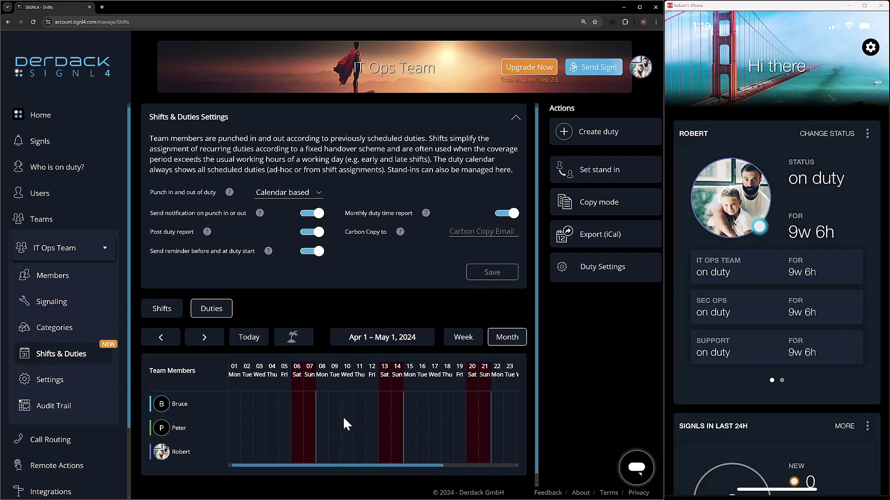
{"action": "scroll", "coordinate": [402, 401], "scroll_direction": "right", "scroll_amount": 10}
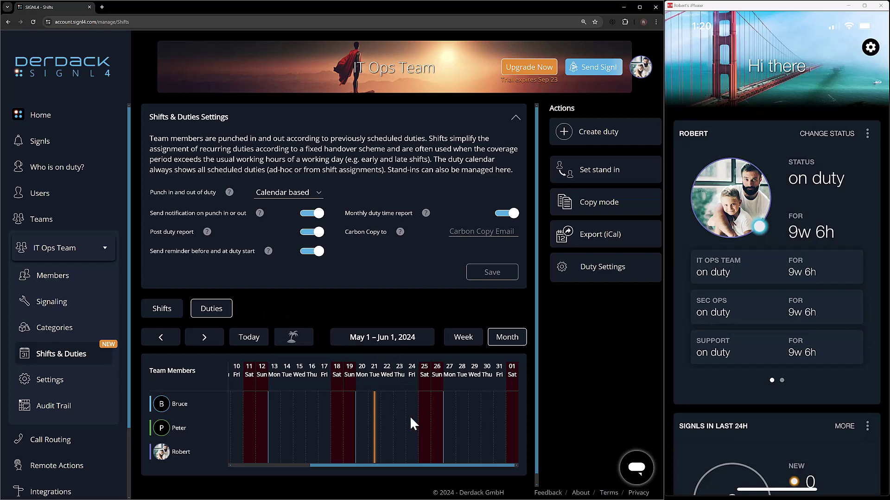
{"action": "left_click", "coordinate": [450, 437]}
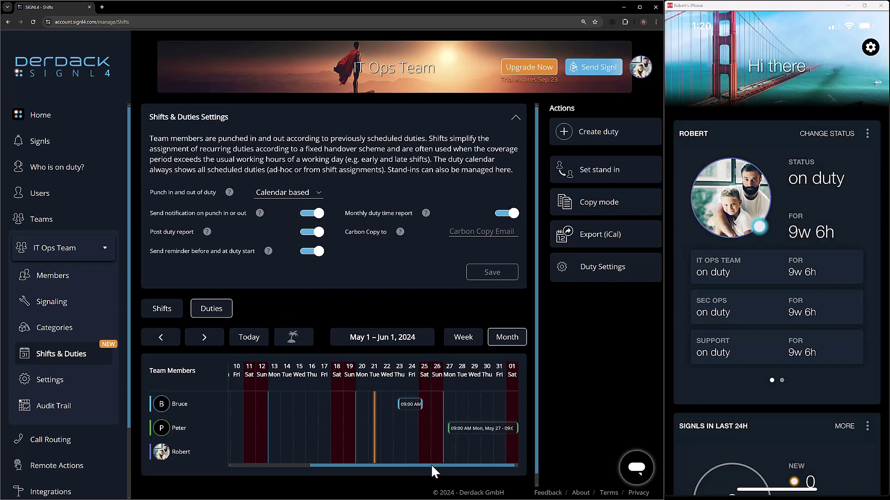
Delete the first team member's duty and the second team member's May 27 duty from the duties calendar.
{"action": "right_click", "coordinate": [415, 410]}
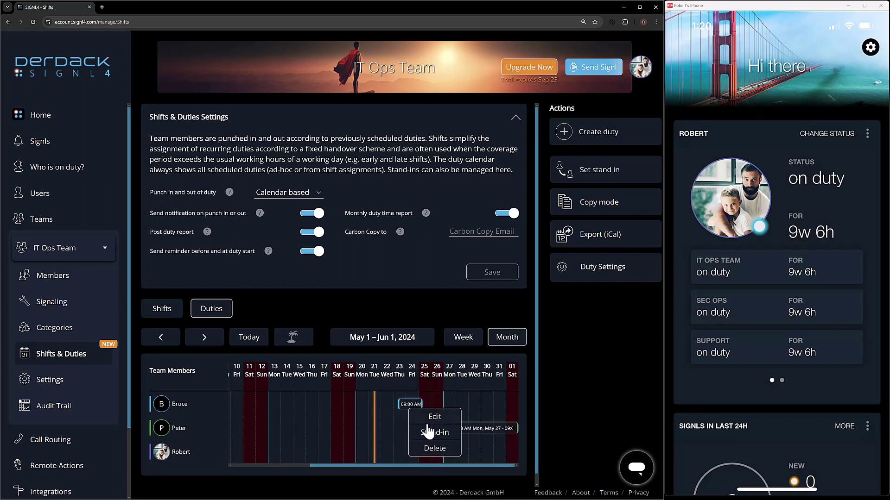
{"action": "left_click", "coordinate": [434, 449]}
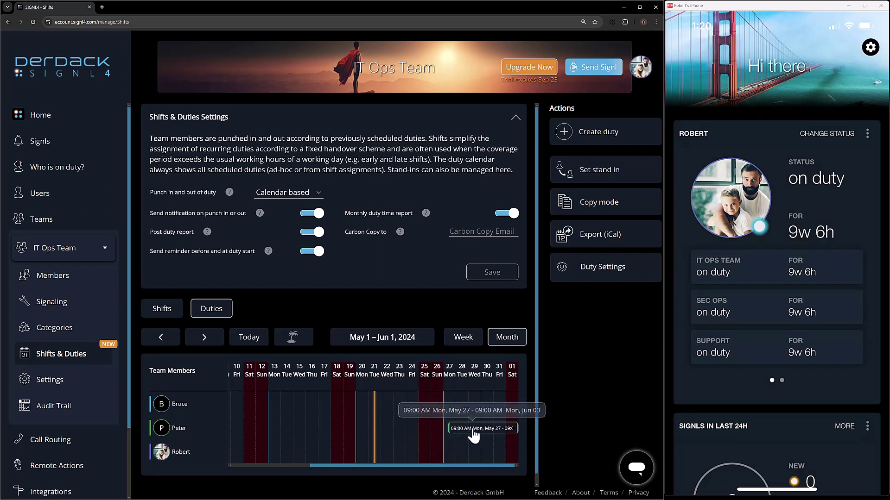
{"action": "right_click", "coordinate": [470, 435]}
{"action": "left_click", "coordinate": [487, 478]}
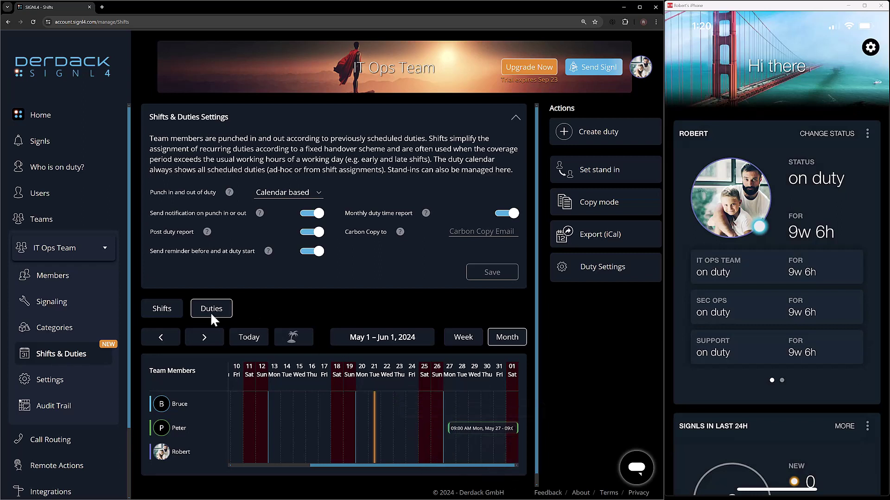
Start a new shift in the shifts calendar and add 09:00 AM to 05:00 PM times for Tuesday through Friday.
{"action": "left_click", "coordinate": [179, 312]}
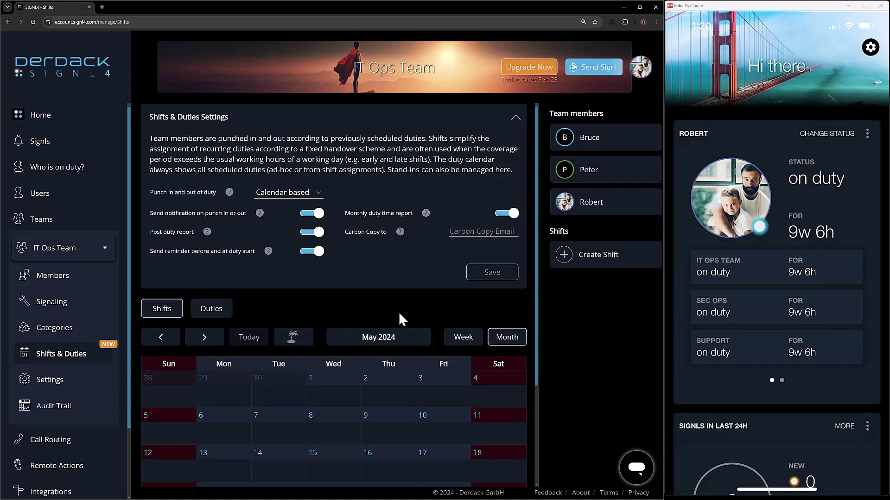
{"action": "scroll", "coordinate": [394, 372], "scroll_direction": "down", "scroll_amount": 3}
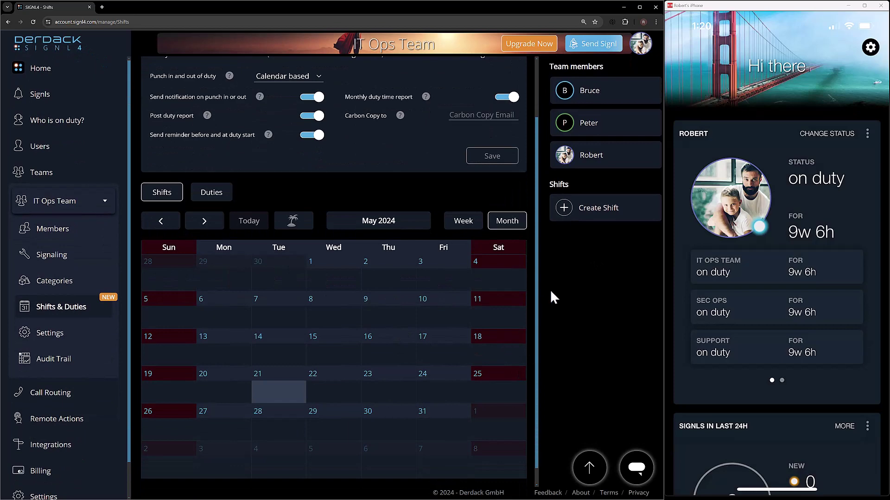
{"action": "left_click", "coordinate": [589, 218]}
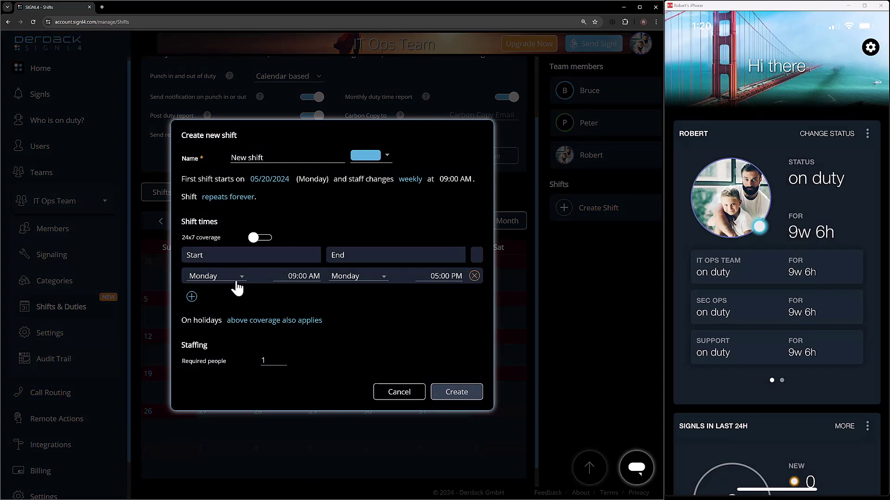
{"action": "left_click", "coordinate": [192, 297]}
{"action": "left_click", "coordinate": [191, 309]}
{"action": "left_click", "coordinate": [192, 319]}
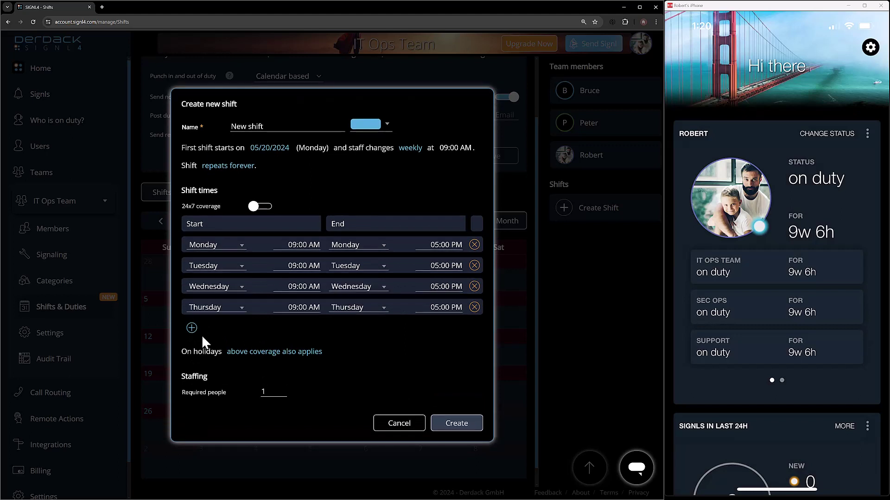
{"action": "left_click", "coordinate": [191, 329]}
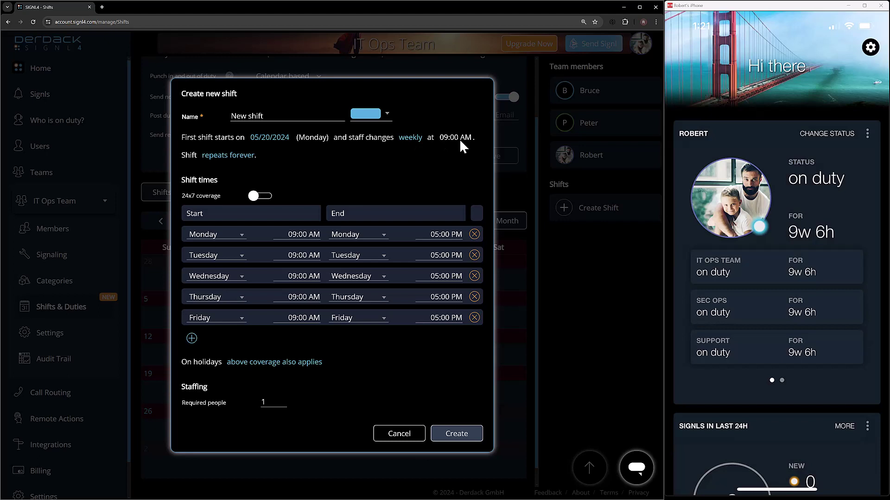
Try another repetition option for the shift and set it back to repeats forever.
{"action": "left_click", "coordinate": [234, 160]}
{"action": "left_click", "coordinate": [237, 193]}
{"action": "left_click", "coordinate": [231, 158]}
{"action": "left_click", "coordinate": [234, 176]}
Name the new shift "Weekday Day shift".
{"action": "left_click_drag", "start_coordinate": [287, 117], "coordinate": [234, 114]}
{"action": "key", "text": "ctrl+a"}
{"action": "type", "text": "Weekday Day shift"}
Look through the colors available for the shift and keep the light blue one.
{"action": "left_click", "coordinate": [386, 116]}
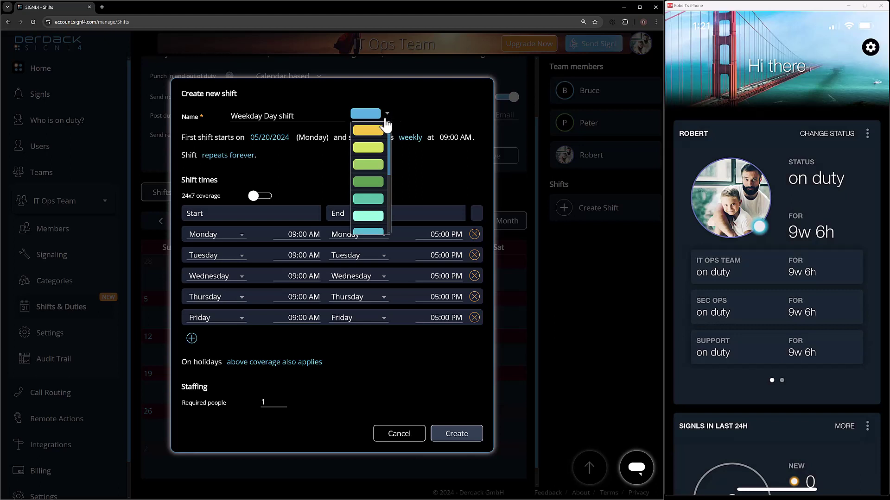
{"action": "scroll", "coordinate": [375, 210], "scroll_direction": "down", "scroll_amount": 3}
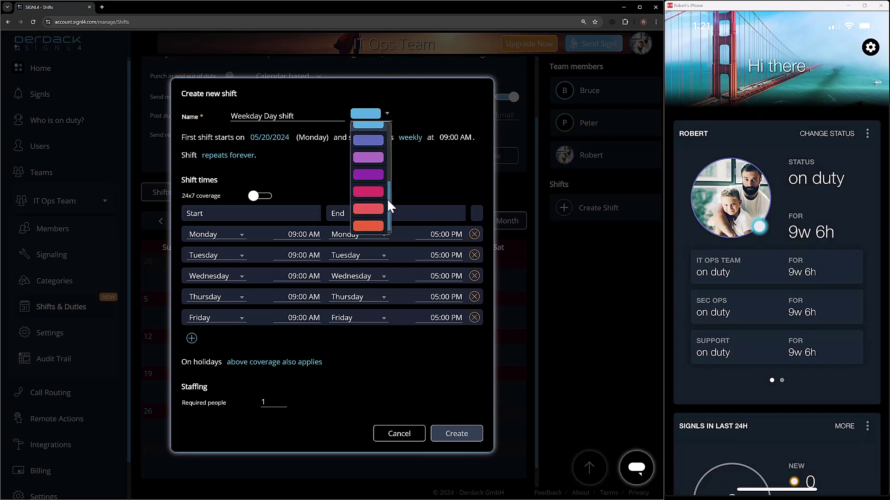
{"action": "scroll", "coordinate": [387, 198], "scroll_direction": "up", "scroll_amount": 3}
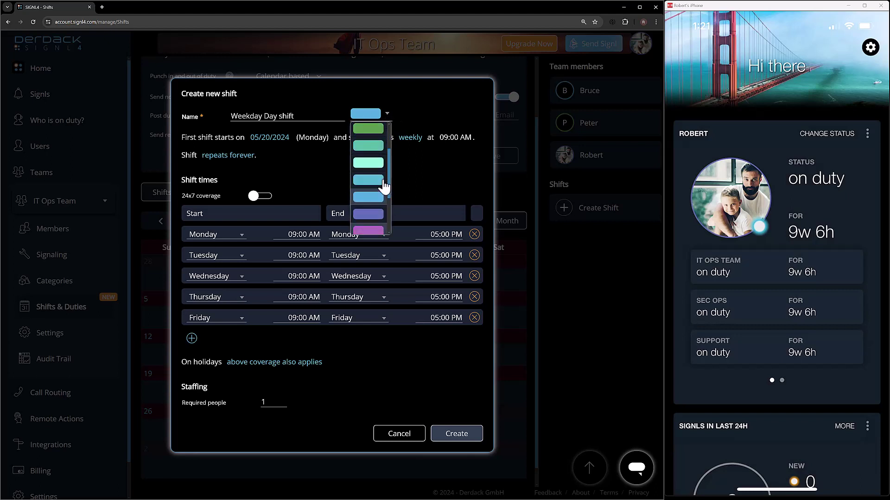
{"action": "left_click", "coordinate": [437, 168]}
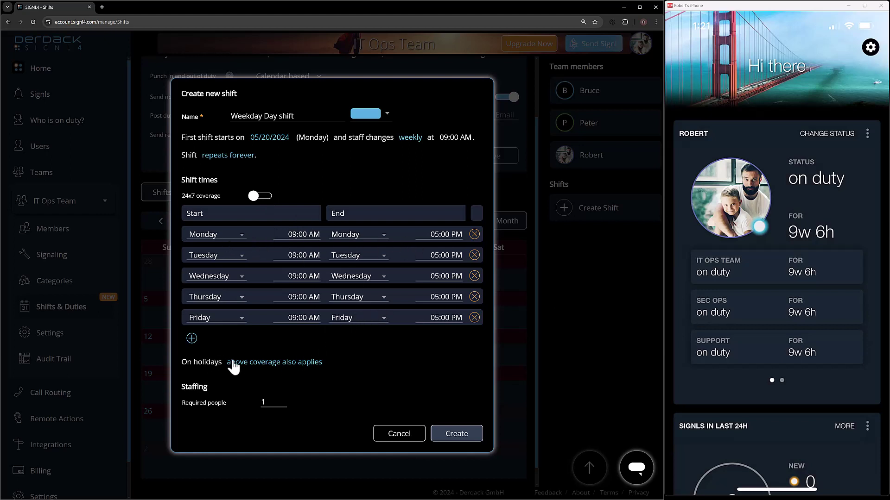
Set the shift's holiday rule to "following custom coverage applies".
{"action": "left_click", "coordinate": [263, 367]}
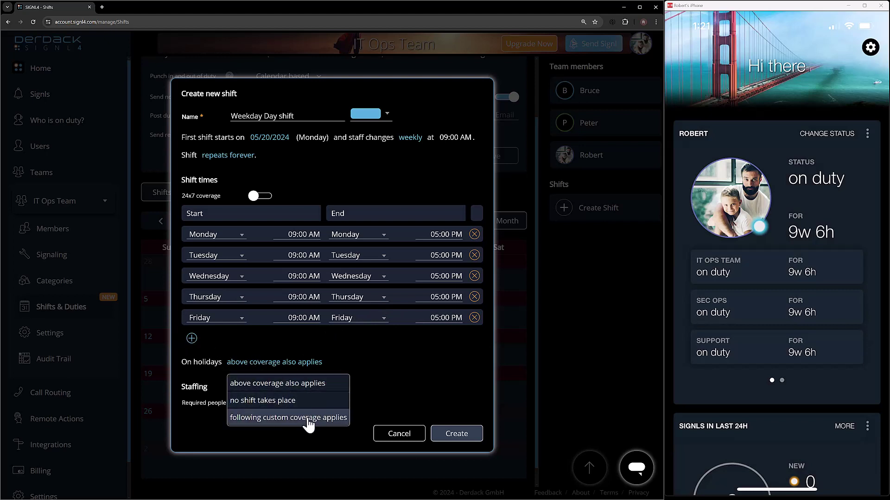
{"action": "left_click", "coordinate": [280, 420]}
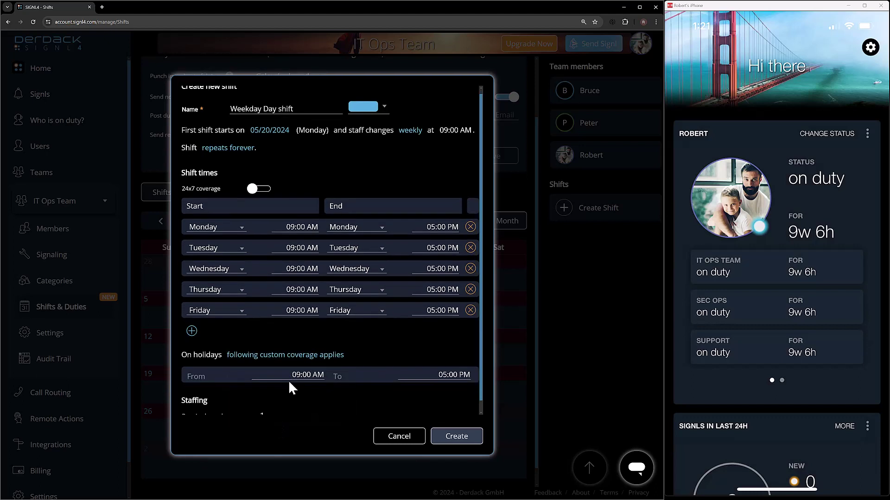
{"action": "scroll", "coordinate": [320, 375], "scroll_direction": "down", "scroll_amount": 1}
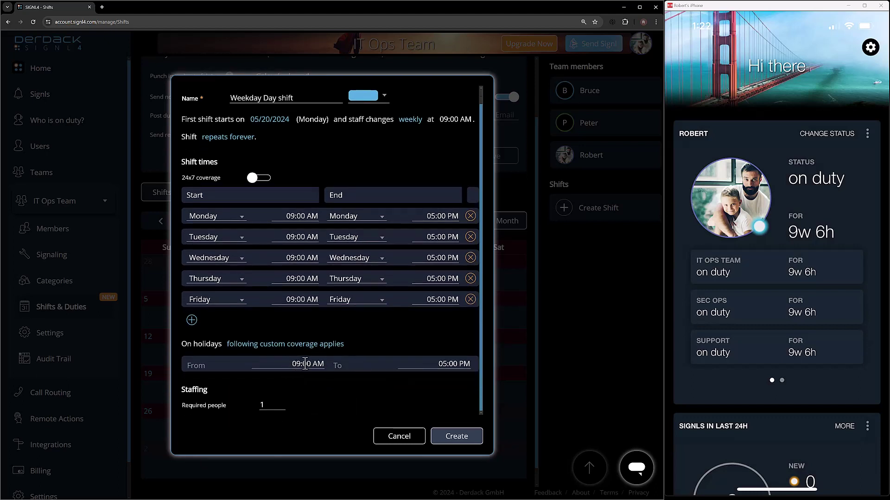
Try the "no shift takes place" and "above coverage also applies" holiday rules for the shift.
{"action": "left_click", "coordinate": [290, 346]}
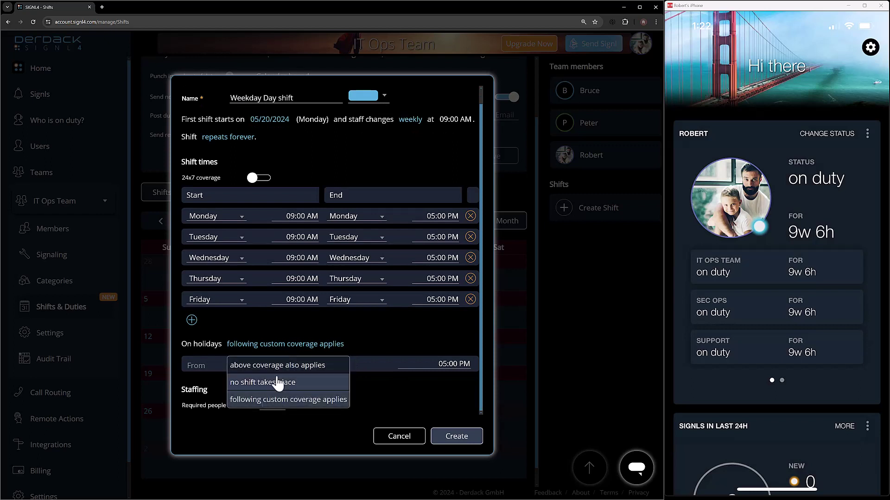
{"action": "left_click", "coordinate": [278, 381]}
{"action": "left_click", "coordinate": [278, 371]}
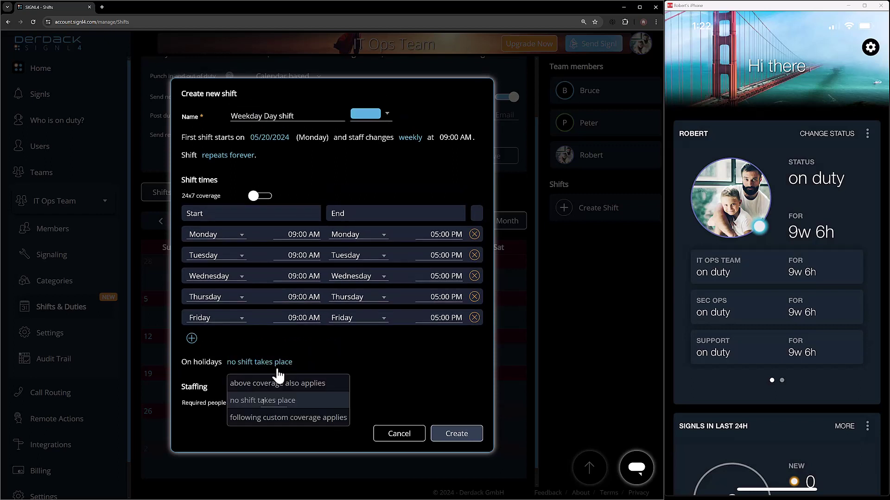
{"action": "left_click", "coordinate": [306, 376]}
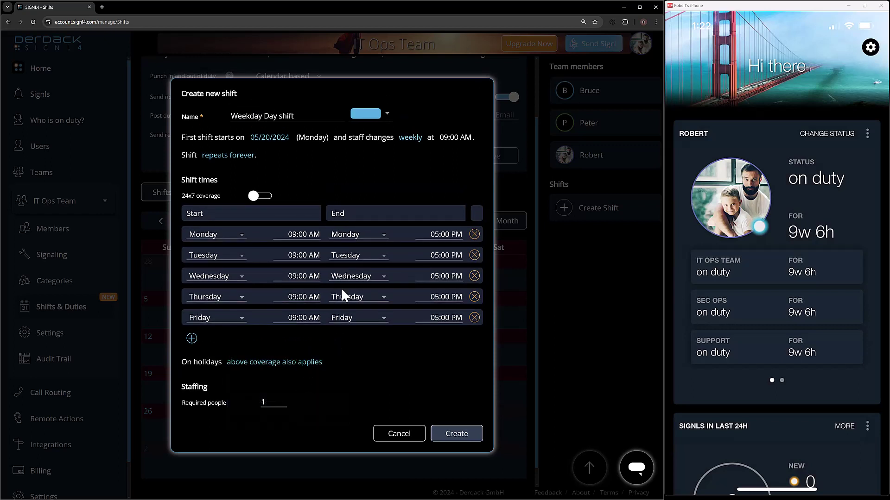
Set the holiday rule to "no shift takes place" and create the Weekday Day shift.
{"action": "left_click", "coordinate": [296, 369]}
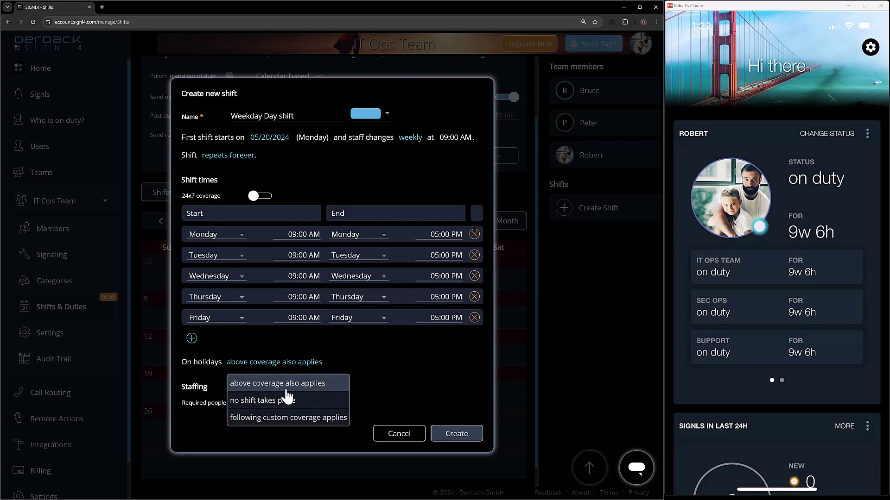
{"action": "left_click", "coordinate": [287, 397]}
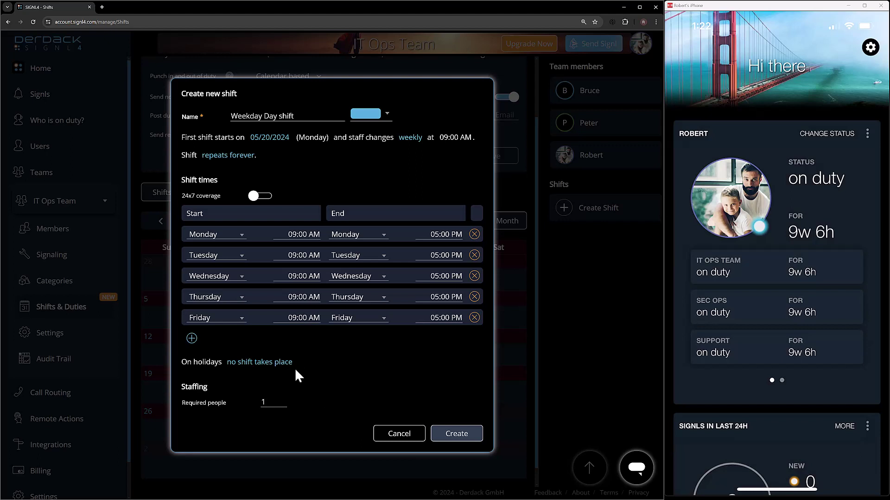
{"action": "left_click_drag", "start_coordinate": [270, 402], "coordinate": [256, 402]}
{"action": "left_click", "coordinate": [454, 439]}
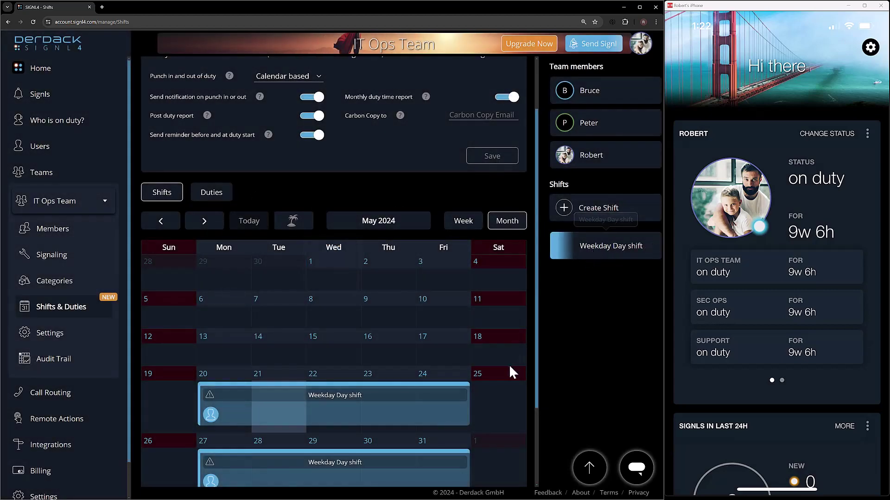
Staff the Weekday Day shift with the first, second and third listed team members for the weeks of May 20, May 27 and June 3, 2024.
{"action": "scroll", "coordinate": [377, 403], "scroll_direction": "down", "scroll_amount": 3}
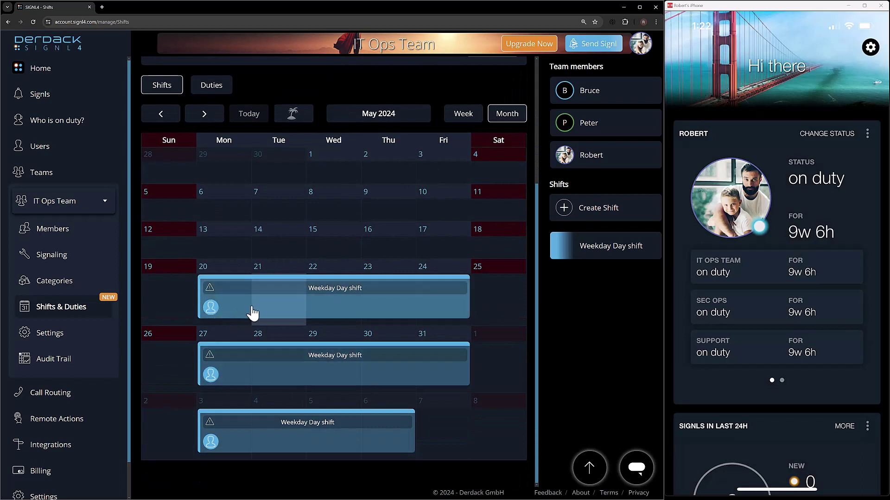
{"action": "left_click_drag", "start_coordinate": [560, 90], "coordinate": [241, 308]}
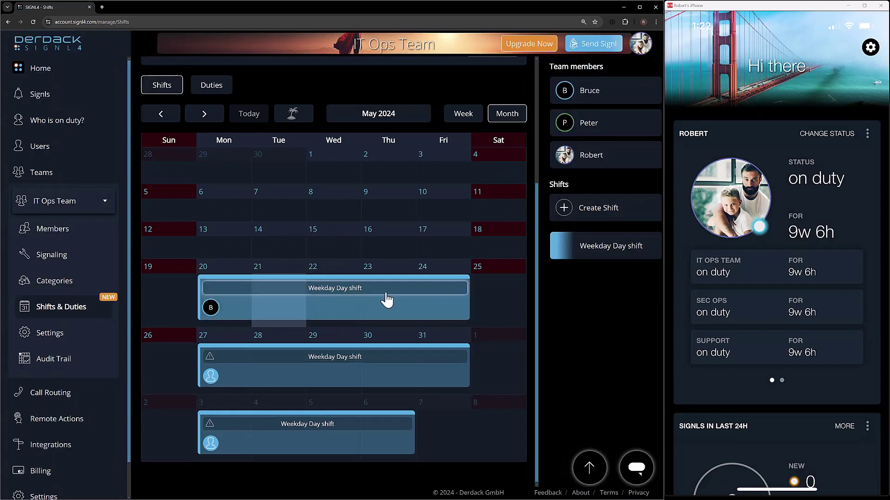
{"action": "left_click_drag", "start_coordinate": [560, 136], "coordinate": [320, 371]}
{"action": "left_click_drag", "start_coordinate": [561, 155], "coordinate": [311, 446]}
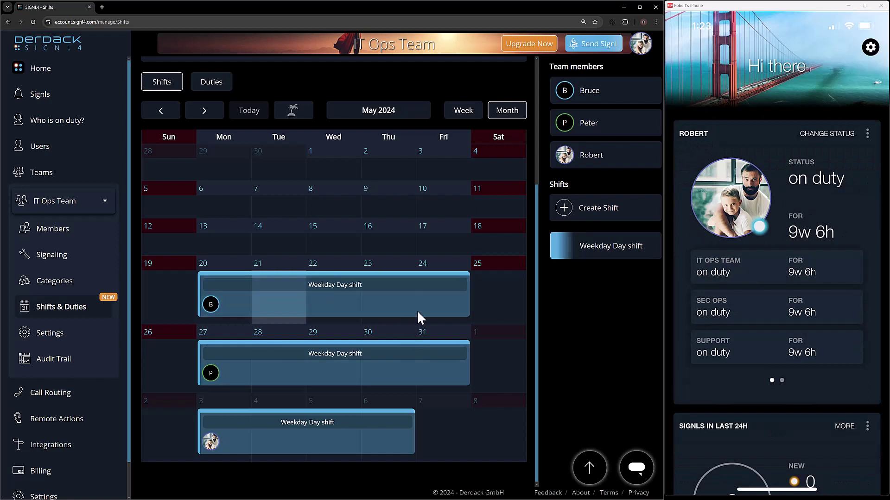
In the June 2024 calendar, assign the first and second listed team members to the Weekday Day shifts starting June 10 and June 17.
{"action": "left_click", "coordinate": [208, 114]}
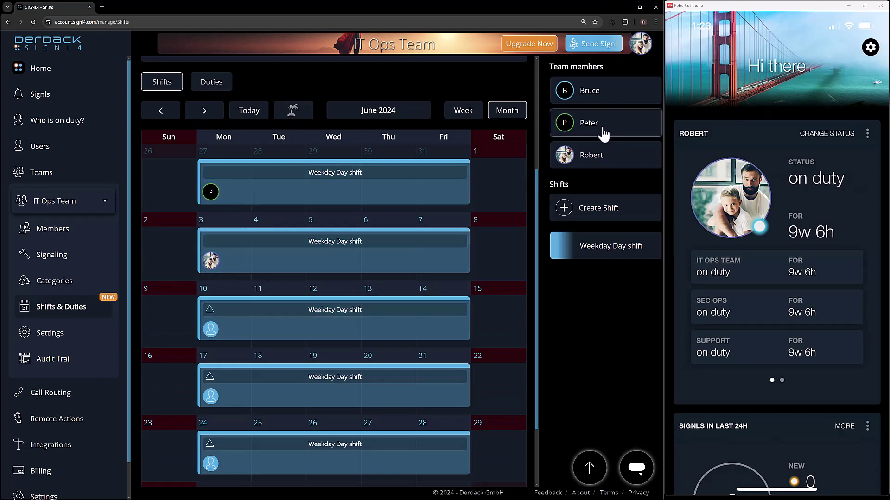
{"action": "left_click_drag", "start_coordinate": [592, 93], "coordinate": [606, 162]}
{"action": "left_click_drag", "start_coordinate": [597, 122], "coordinate": [373, 384]}
{"action": "left_click_drag", "start_coordinate": [602, 157], "coordinate": [333, 447]}
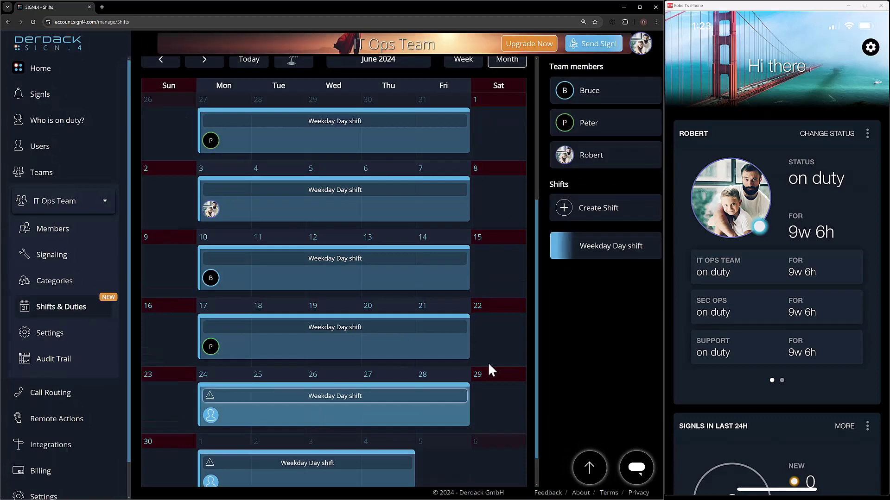
Create a green "Weekday Evening Shift" running Monday to Friday, 05:00 PM to 01:00 AM the following day, with no shift on holidays.
{"action": "scroll", "coordinate": [508, 354], "scroll_direction": "up", "scroll_amount": 2}
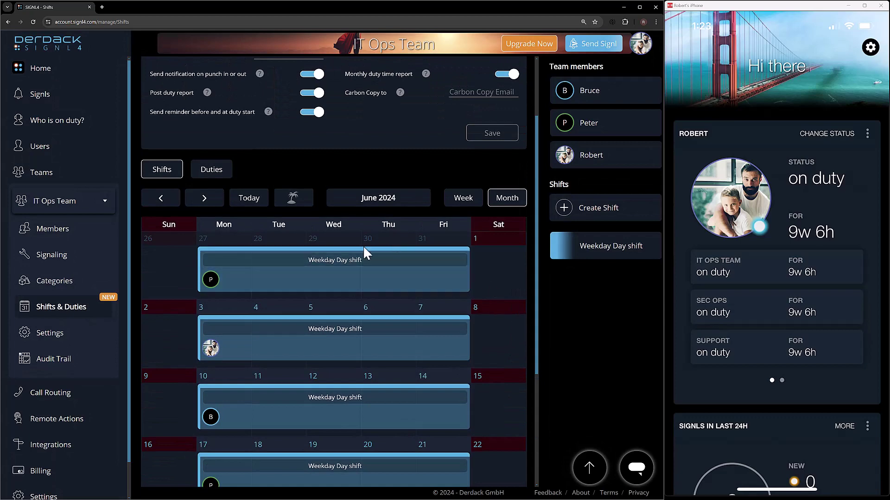
{"action": "scroll", "coordinate": [502, 315], "scroll_direction": "down", "scroll_amount": 2}
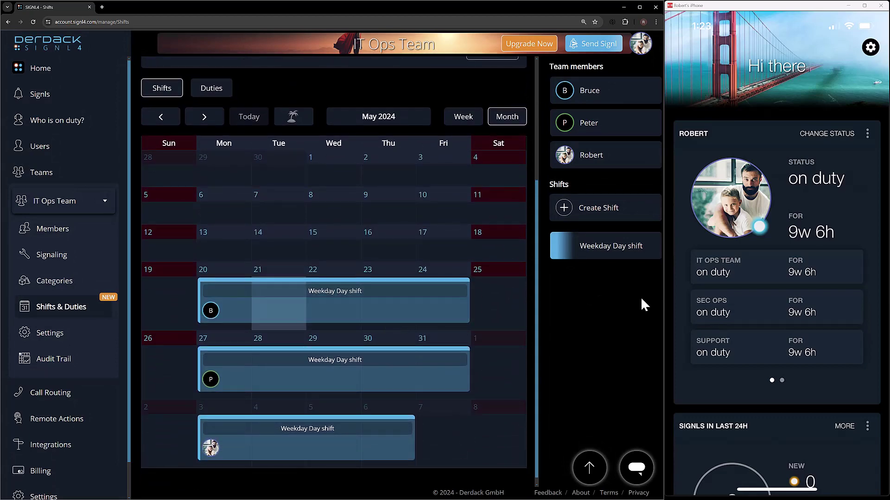
{"action": "left_click", "coordinate": [600, 211]}
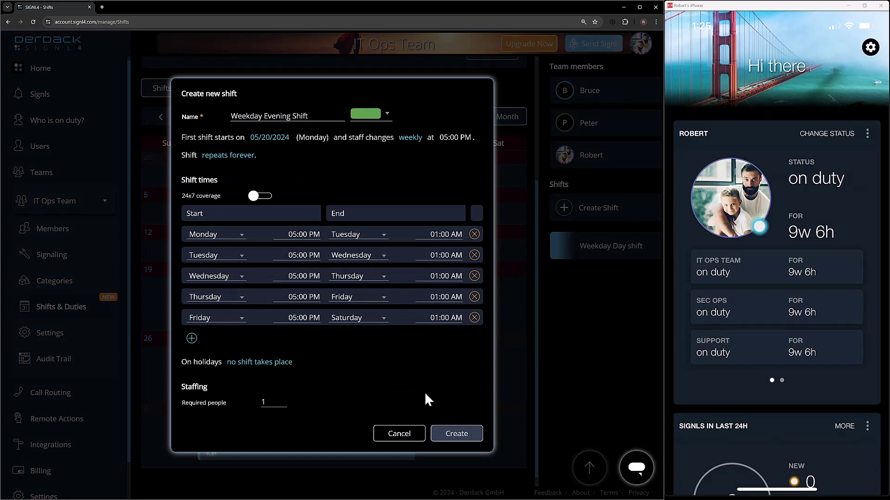
{"action": "left_click", "coordinate": [457, 438]}
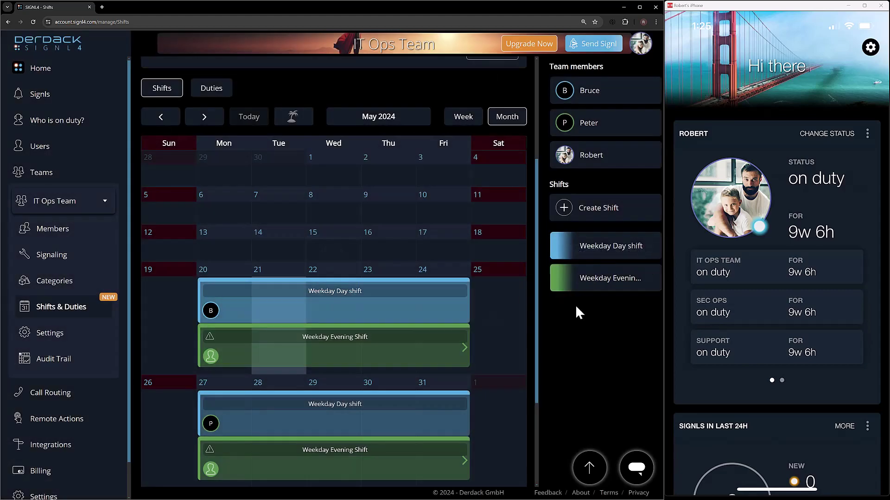
Assign the second, third and first listed team members to the Weekday Evening Shifts starting May 20, May 27 and June 3.
{"action": "scroll", "coordinate": [284, 354], "scroll_direction": "down", "scroll_amount": 2}
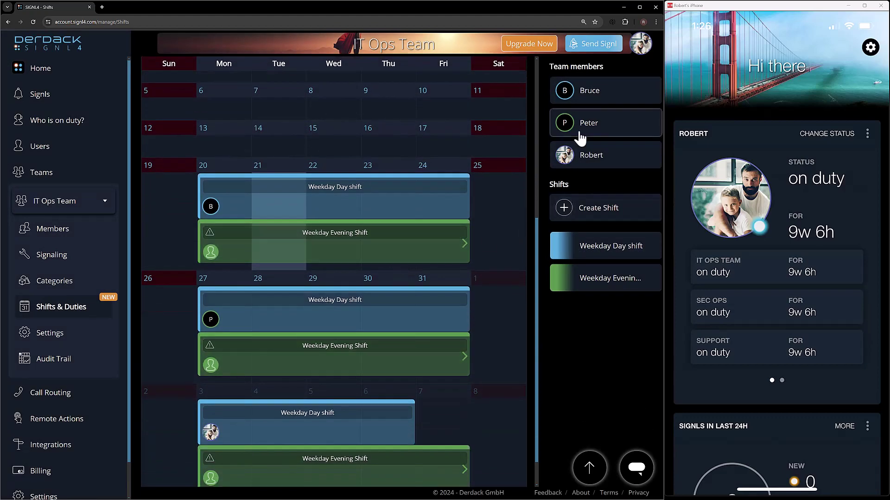
{"action": "left_click_drag", "start_coordinate": [564, 131], "coordinate": [254, 255]}
{"action": "left_click_drag", "start_coordinate": [565, 155], "coordinate": [353, 368]}
{"action": "left_click_drag", "start_coordinate": [564, 90], "coordinate": [294, 449]}
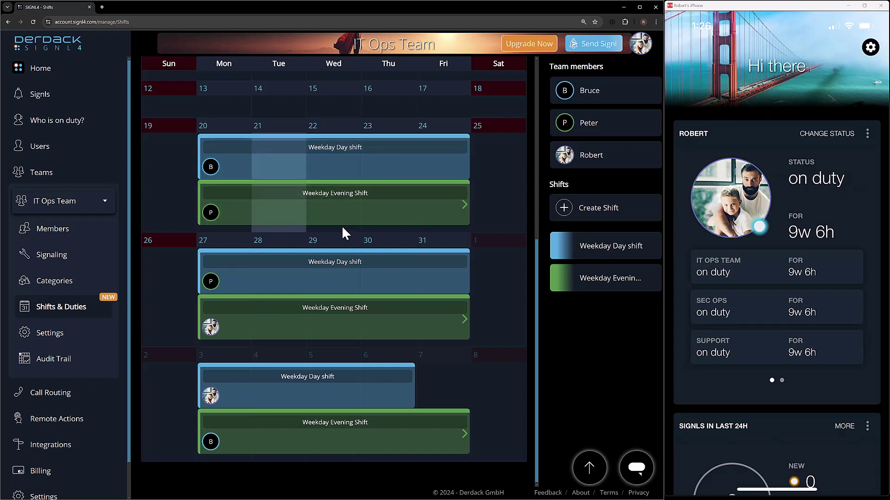
Start a new shift named "Graveyard Shift" and give it the magenta color.
{"action": "left_click", "coordinate": [594, 220]}
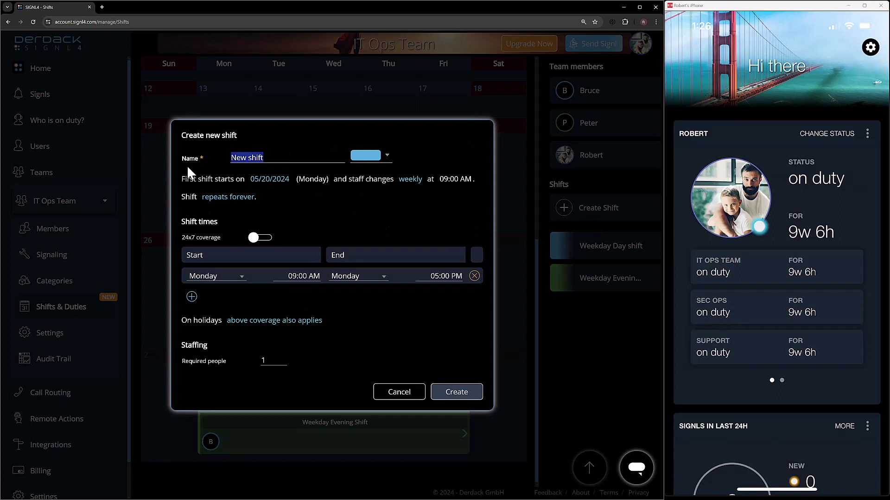
{"action": "type", "text": "Graveyard Shift"}
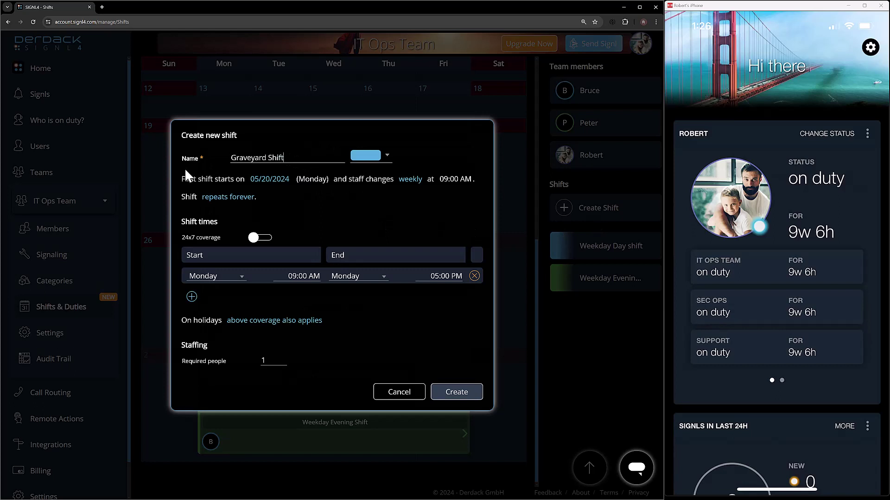
{"action": "left_click", "coordinate": [388, 156]}
{"action": "scroll", "coordinate": [373, 227], "scroll_direction": "down", "scroll_amount": 3}
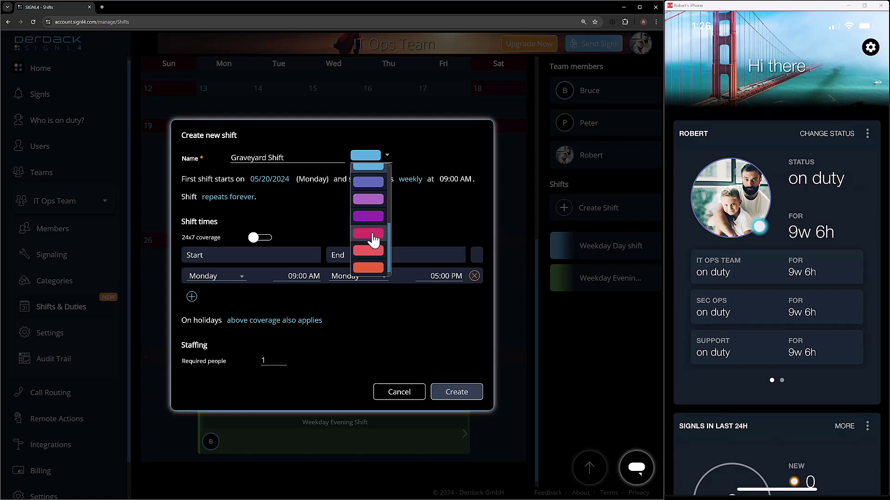
{"action": "left_click", "coordinate": [373, 234]}
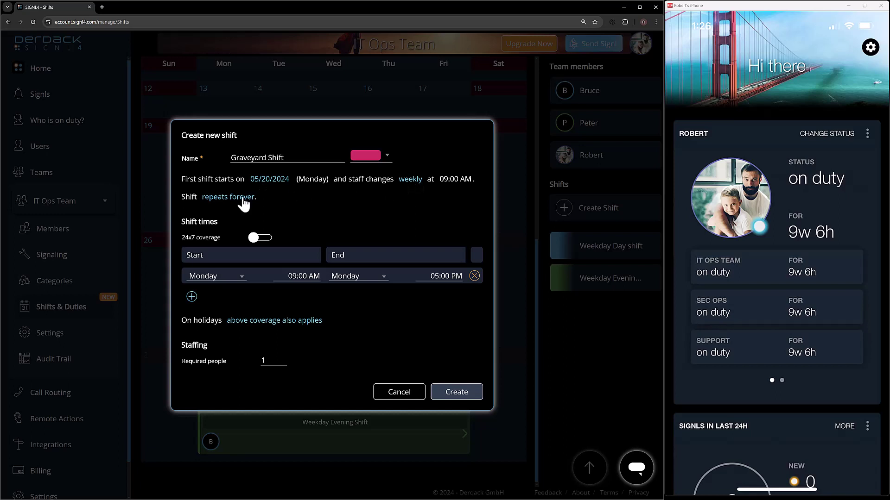
Set the Graveyard Shift's Monday hours to 01:00 AM through 09:00 AM.
{"action": "left_click", "coordinate": [299, 275]}
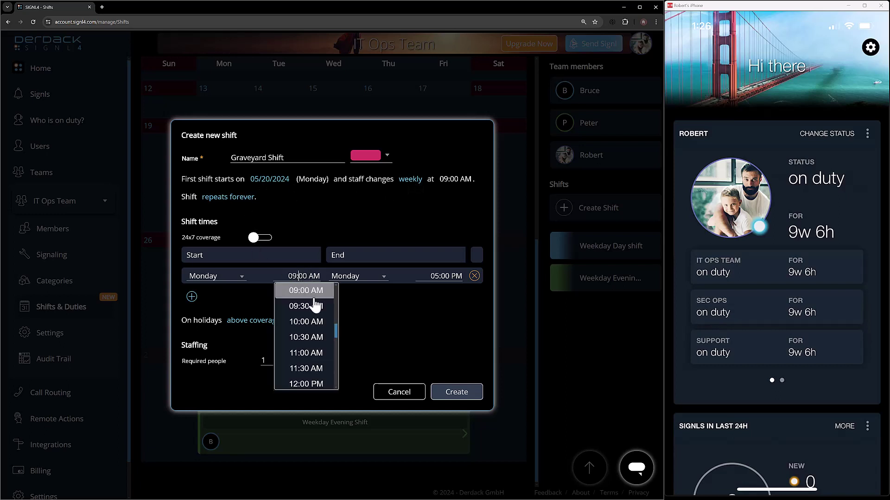
{"action": "scroll", "coordinate": [313, 306], "scroll_direction": "up", "scroll_amount": 6}
{"action": "left_click", "coordinate": [314, 325]}
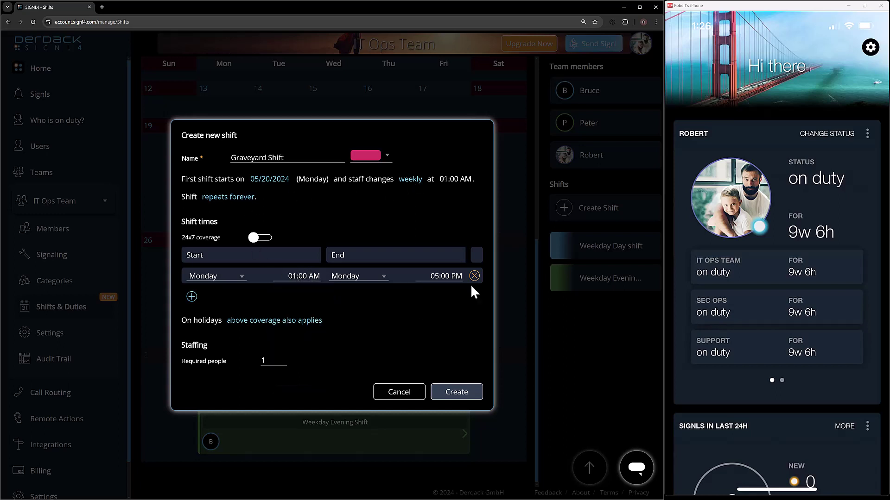
{"action": "left_click", "coordinate": [447, 276]}
{"action": "scroll", "coordinate": [451, 315], "scroll_direction": "up", "scroll_amount": 5}
{"action": "left_click", "coordinate": [449, 291]}
Add 01:00 AM to 09:00 AM time entries for Tuesday through Friday to the Graveyard Shift.
{"action": "left_click", "coordinate": [192, 297]}
{"action": "left_click", "coordinate": [191, 308]}
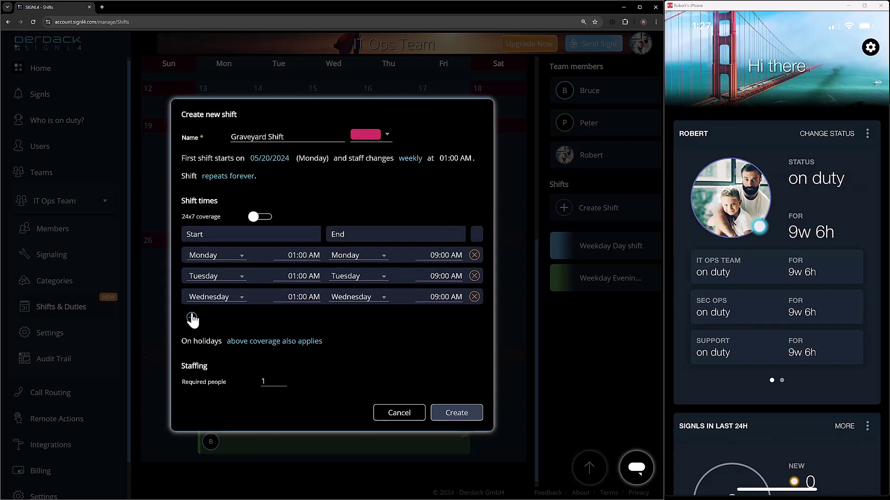
{"action": "left_click", "coordinate": [191, 318]}
{"action": "left_click", "coordinate": [191, 328]}
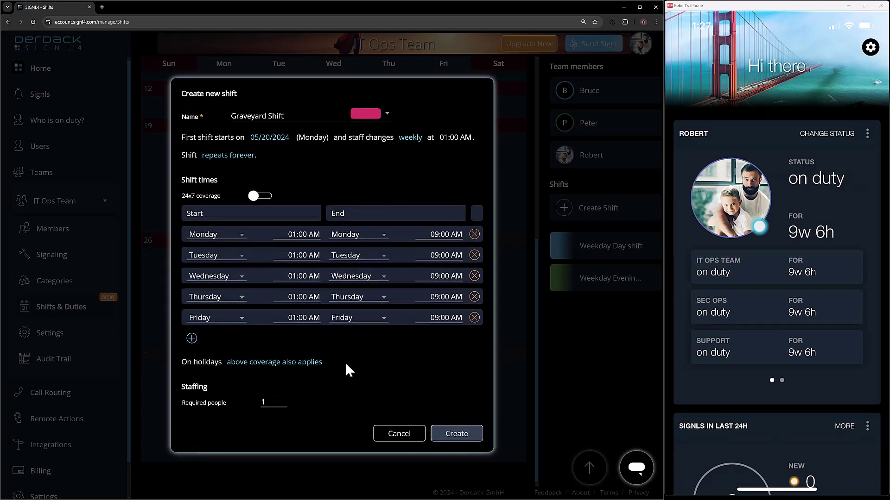
Set the holiday rule to "no shift takes place" and create the Graveyard Shift.
{"action": "left_click", "coordinate": [301, 399]}
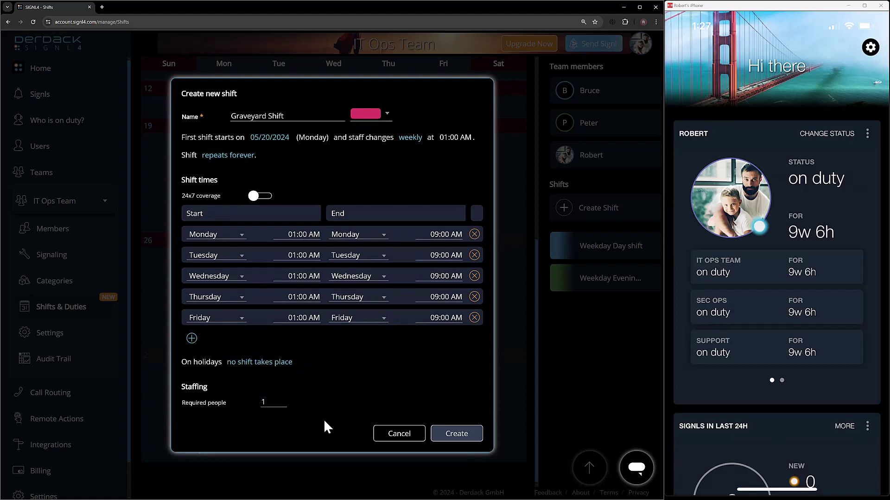
{"action": "left_click", "coordinate": [468, 438]}
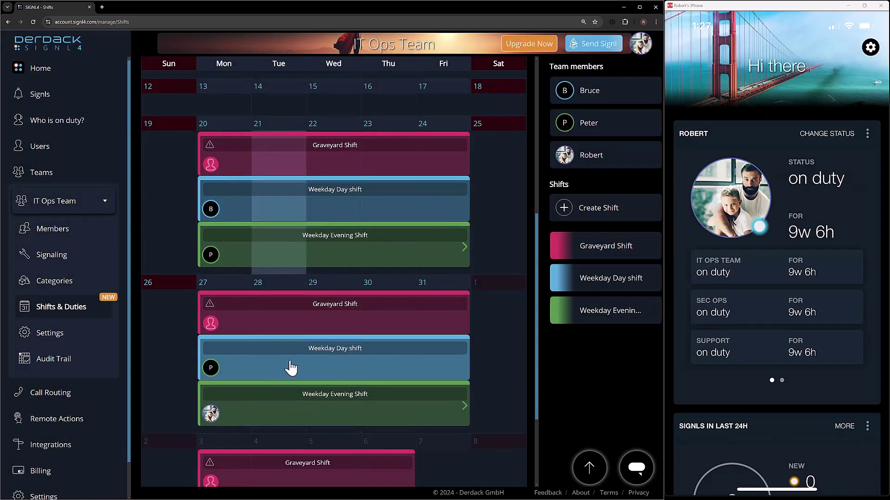
Assign the third, first and second listed team members to the Graveyard Shifts starting May 20, May 27 and June 3.
{"action": "scroll", "coordinate": [290, 369], "scroll_direction": "down", "scroll_amount": 2}
{"action": "scroll", "coordinate": [288, 368], "scroll_direction": "up", "scroll_amount": 2}
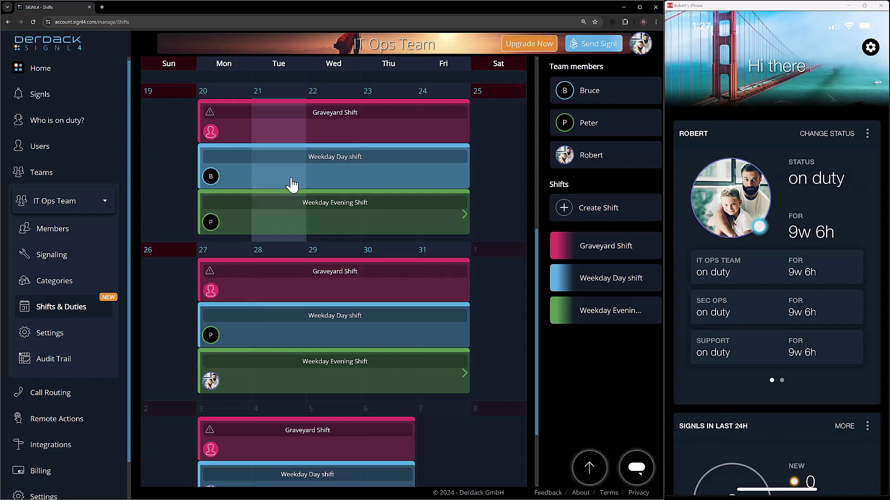
{"action": "left_click_drag", "start_coordinate": [564, 164], "coordinate": [208, 134]}
{"action": "left_click_drag", "start_coordinate": [571, 104], "coordinate": [288, 278]}
{"action": "left_click_drag", "start_coordinate": [591, 123], "coordinate": [315, 440]}
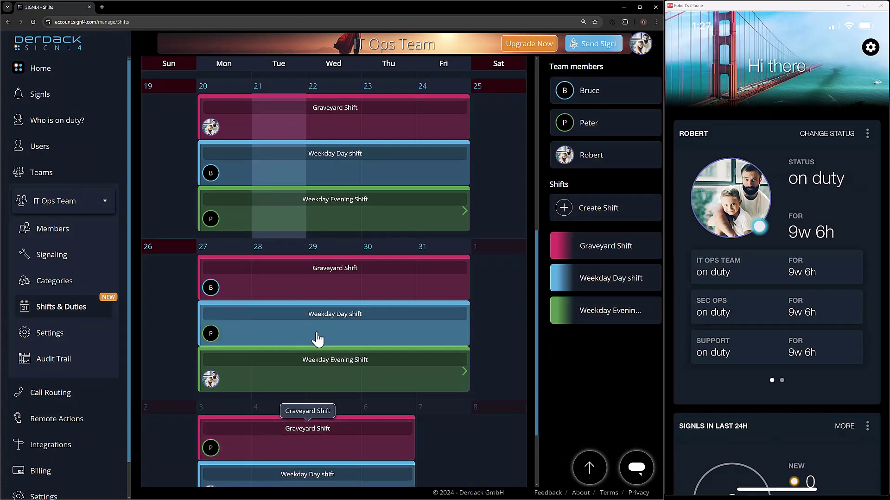
{"action": "scroll", "coordinate": [296, 347], "scroll_direction": "down", "scroll_amount": 2}
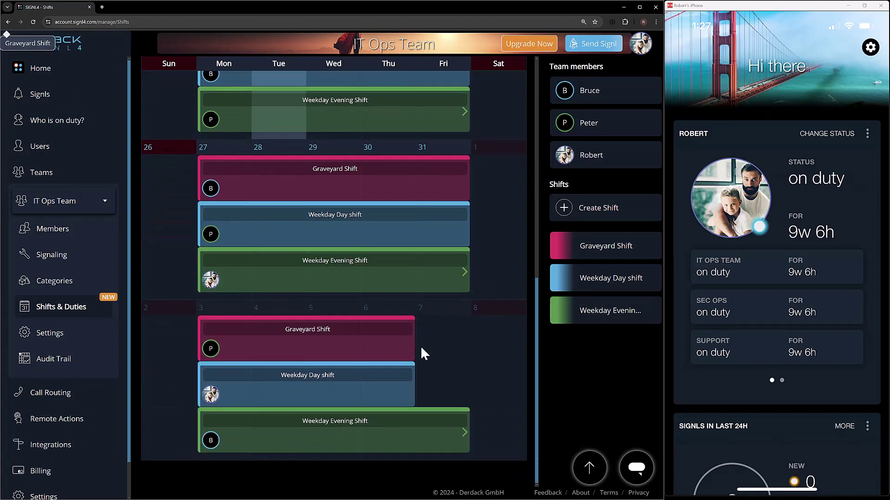
{"action": "scroll", "coordinate": [421, 346], "scroll_direction": "up", "scroll_amount": 3}
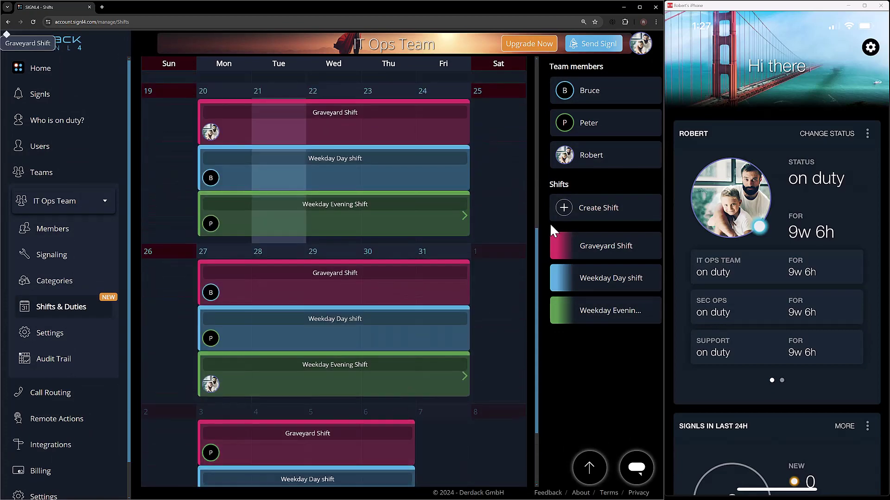
Start a new shift named "Weekend Shift" and give it the yellow-orange color.
{"action": "left_click", "coordinate": [598, 213]}
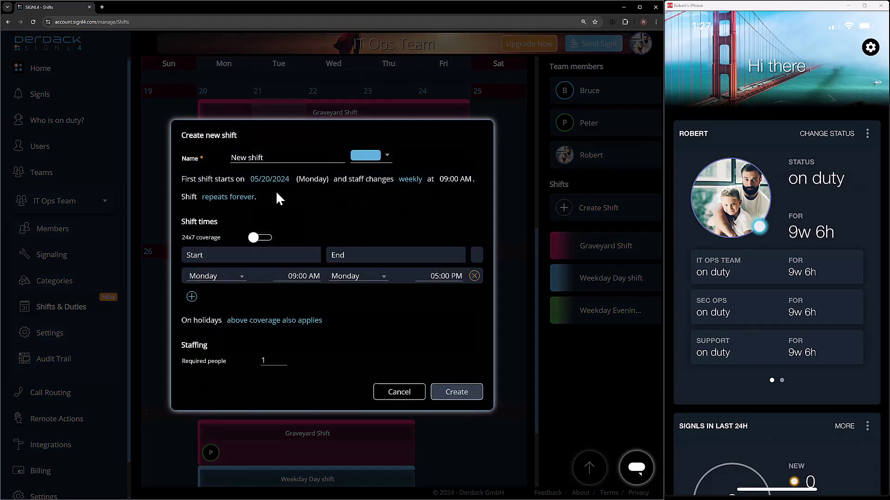
{"action": "left_click", "coordinate": [281, 159]}
{"action": "left_click_drag", "start_coordinate": [329, 160], "coordinate": [218, 158]}
{"action": "type", "text": "Weekend Shift"}
{"action": "left_click", "coordinate": [387, 160]}
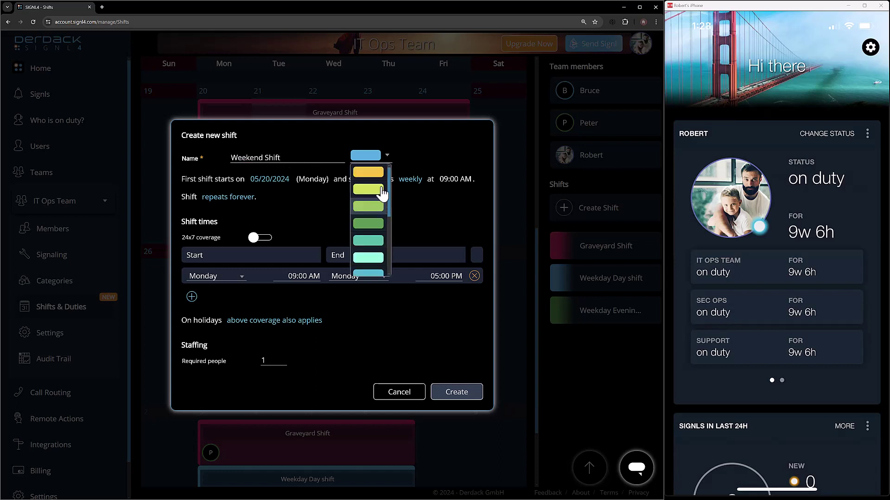
{"action": "left_click", "coordinate": [373, 175]}
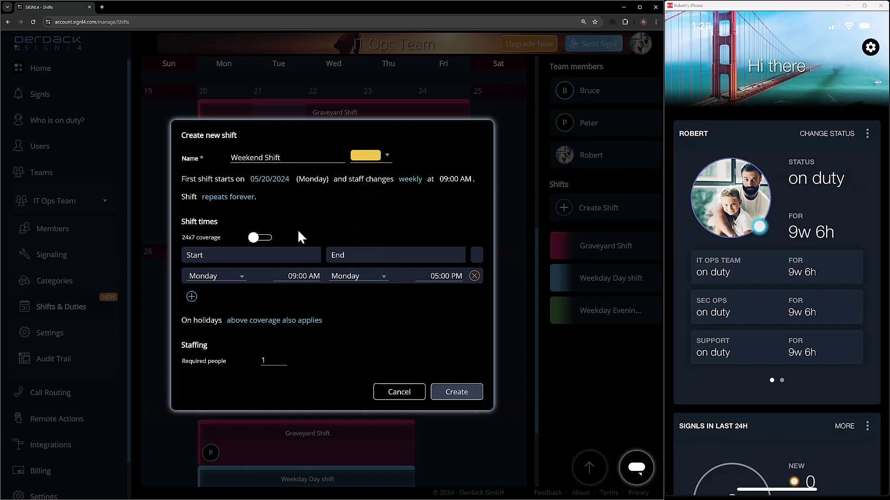
Set the Weekend Shift's time entry to run from Friday 05:00 PM to Monday 01:00 AM.
{"action": "left_click", "coordinate": [237, 278]}
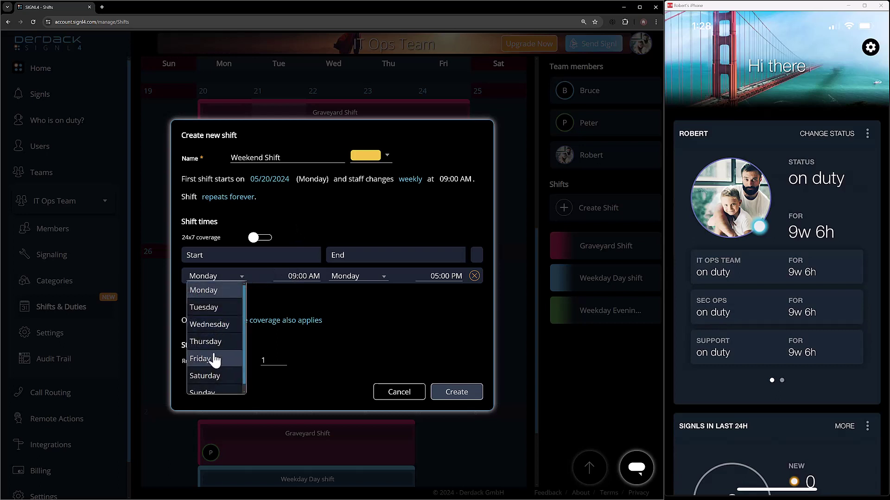
{"action": "left_click", "coordinate": [214, 359]}
{"action": "left_click", "coordinate": [305, 276]}
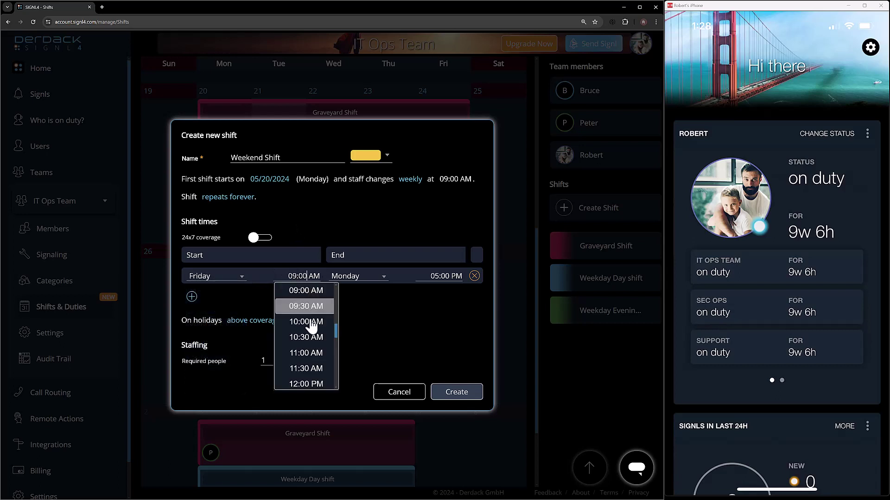
{"action": "scroll", "coordinate": [310, 338], "scroll_direction": "down", "scroll_amount": 5}
{"action": "left_click", "coordinate": [307, 333]}
{"action": "left_click", "coordinate": [380, 277]}
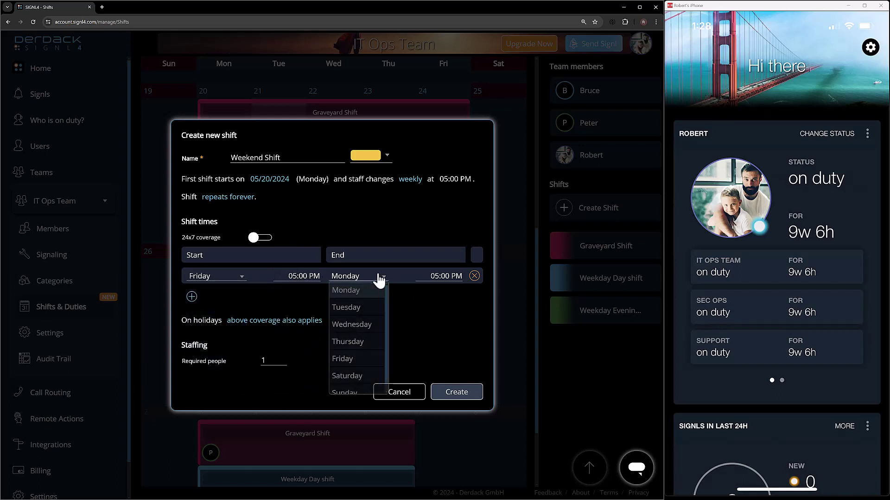
{"action": "left_click", "coordinate": [444, 277]}
{"action": "scroll", "coordinate": [447, 320], "scroll_direction": "up", "scroll_amount": 10}
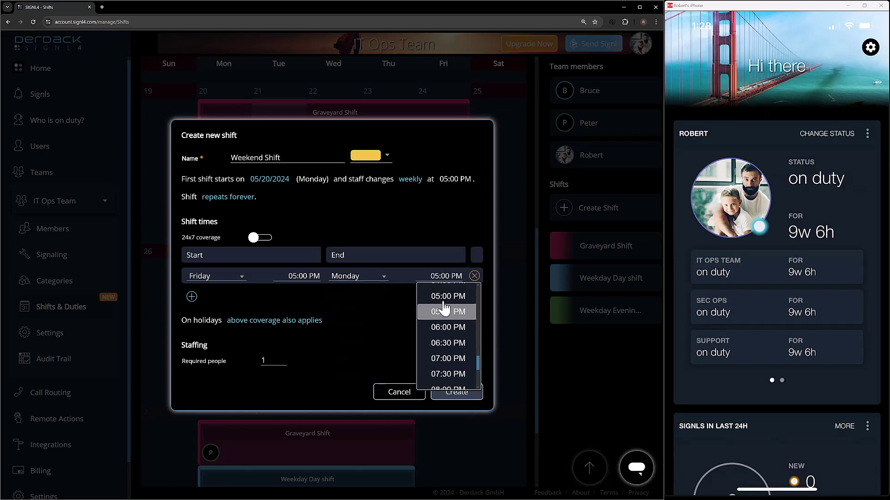
{"action": "left_click", "coordinate": [447, 322]}
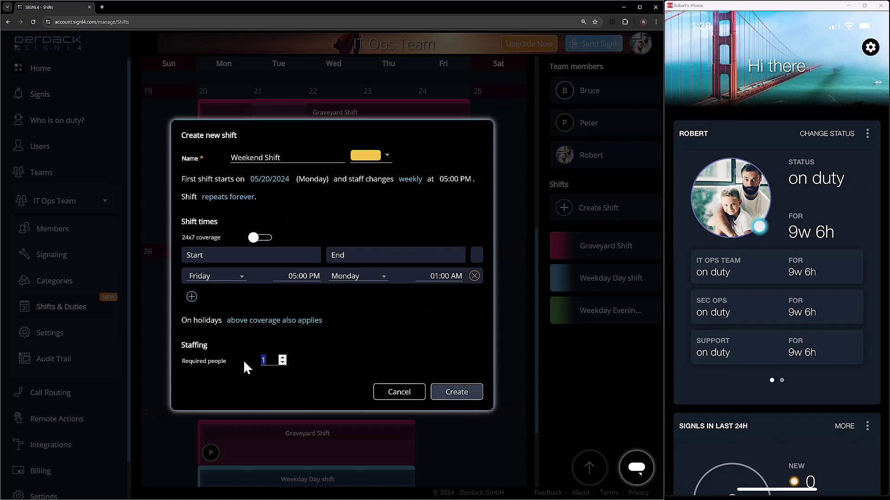
Set the Weekend Shift's holiday rule to "no shift takes place" and its required people to 3.
{"action": "left_click", "coordinate": [231, 320]}
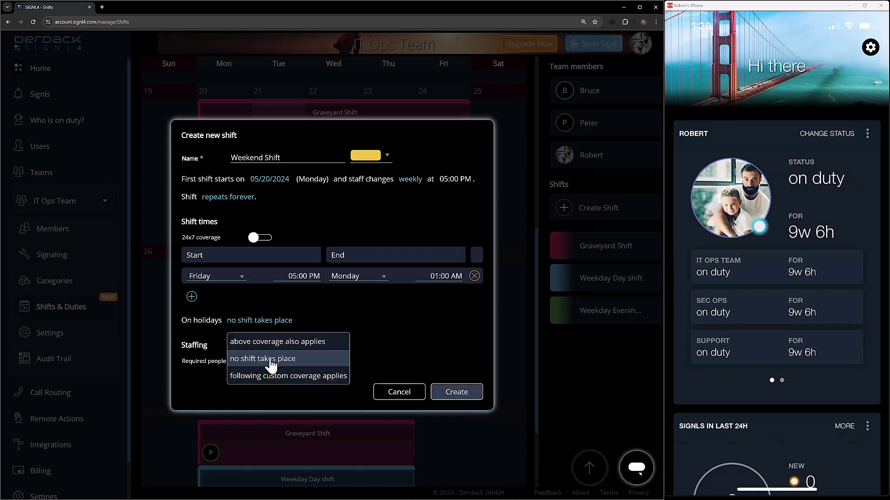
{"action": "left_click", "coordinate": [268, 360]}
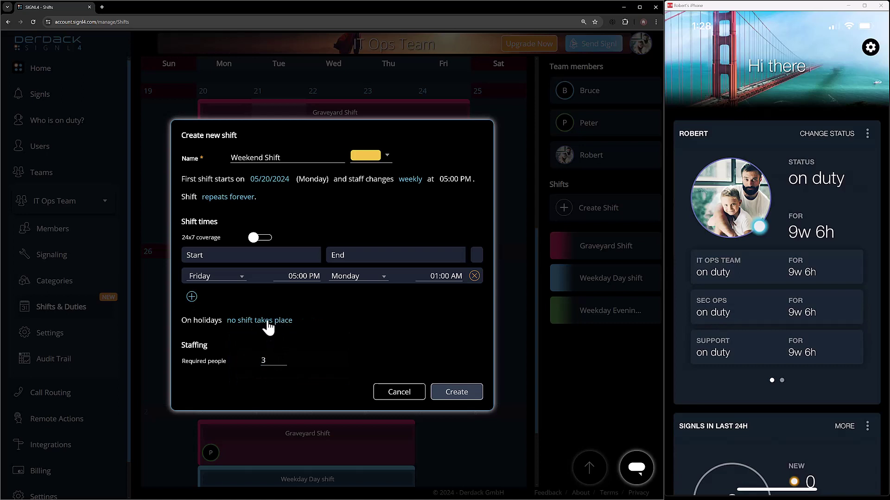
{"action": "left_click", "coordinate": [456, 392]}
Set the Weekend Shift's first start date to 05/24/2024 and create the shift.
{"action": "left_click", "coordinate": [269, 203]}
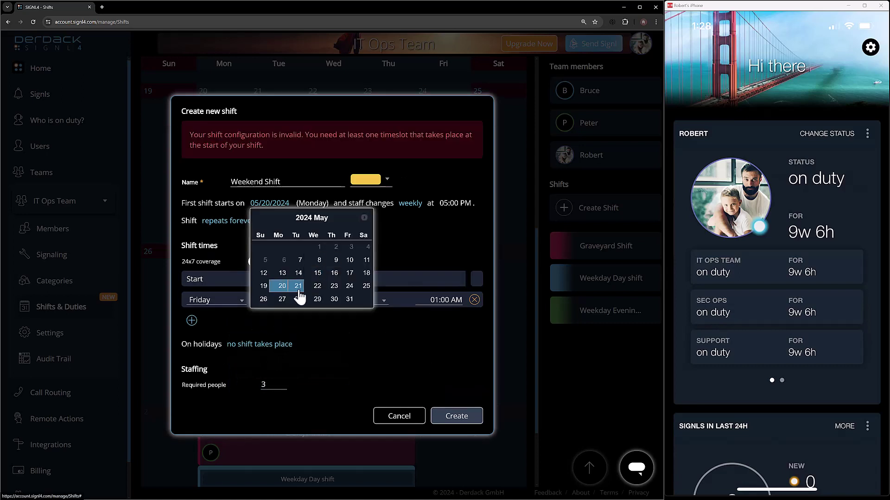
{"action": "left_click", "coordinate": [350, 286]}
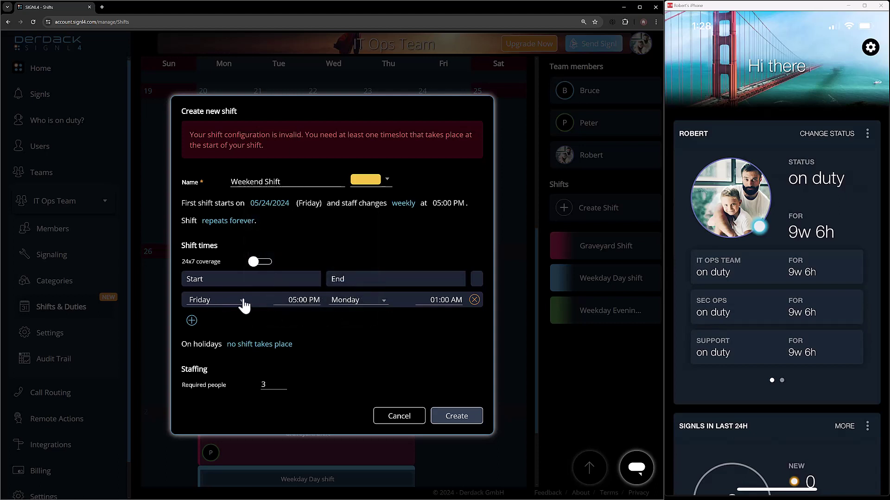
{"action": "left_click", "coordinate": [454, 417]}
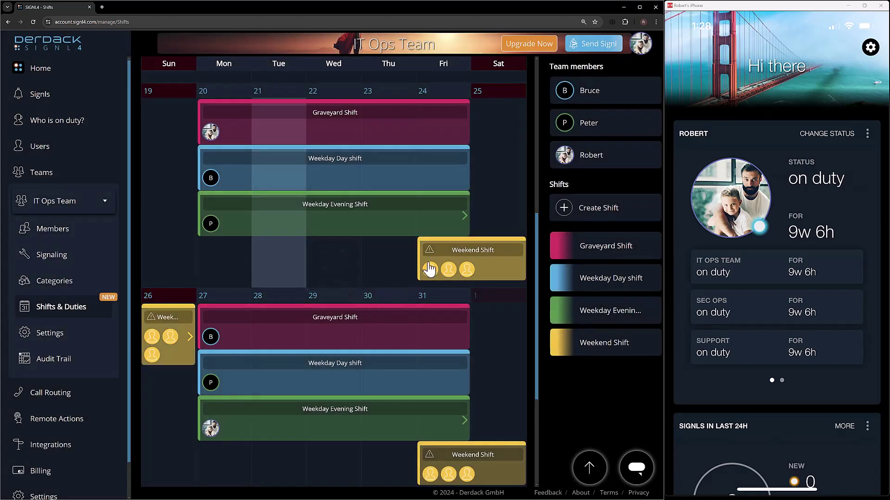
Assign all three listed team members to the Weekend Shift starting May 24.
{"action": "scroll", "coordinate": [463, 283], "scroll_direction": "down", "scroll_amount": 3}
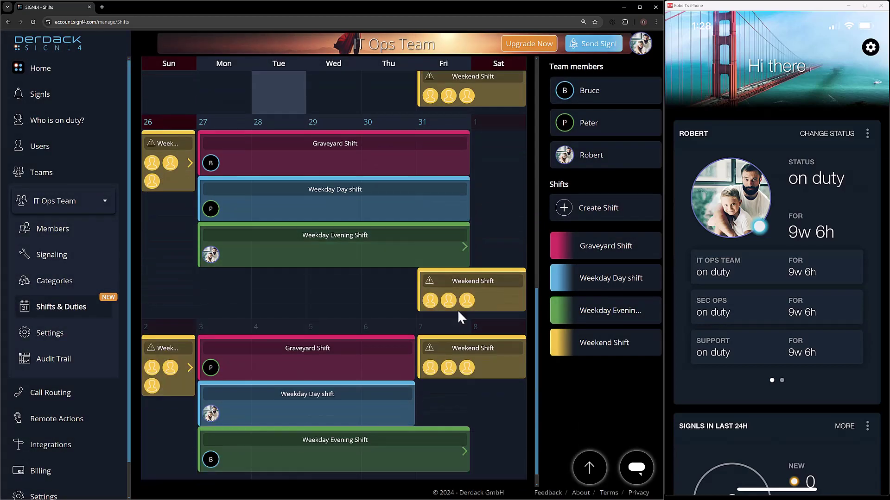
{"action": "scroll", "coordinate": [457, 310], "scroll_direction": "up", "scroll_amount": 2}
{"action": "scroll", "coordinate": [452, 182], "scroll_direction": "up", "scroll_amount": 2}
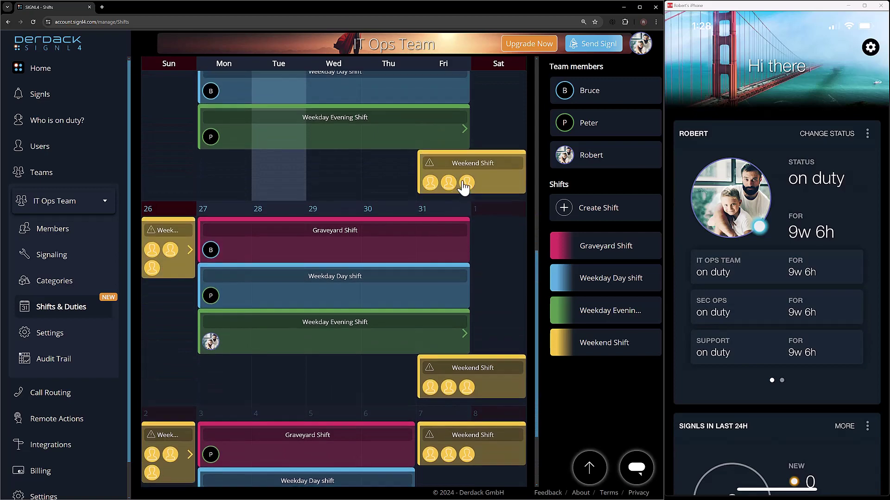
{"action": "left_click_drag", "start_coordinate": [490, 229], "coordinate": [507, 236]}
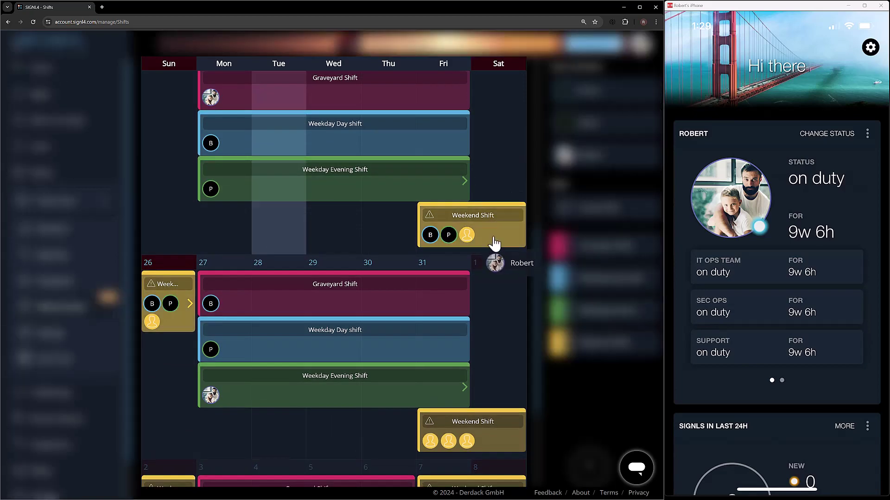
{"action": "left_click_drag", "start_coordinate": [494, 241], "coordinate": [495, 238]}
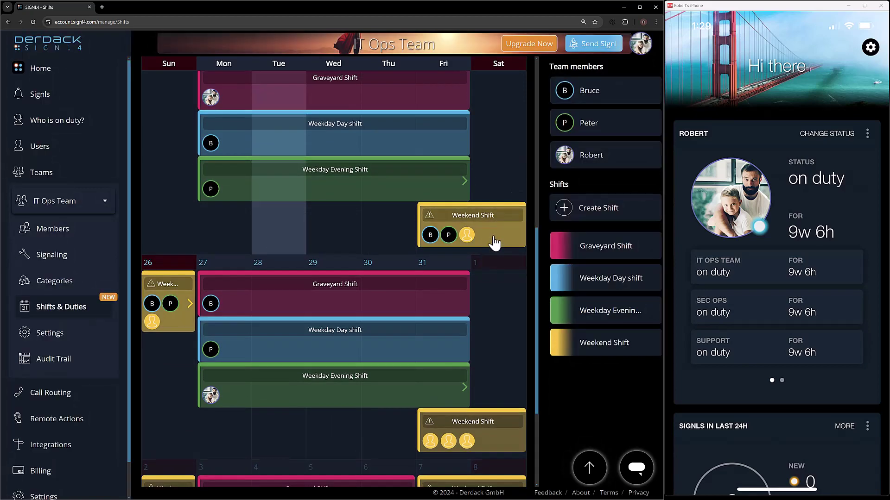
Review the staffed calendar and the Weekday Evening Shift's editable settings and repeat option, closing the shift without saving.
{"action": "scroll", "coordinate": [495, 241], "scroll_direction": "up", "scroll_amount": 3}
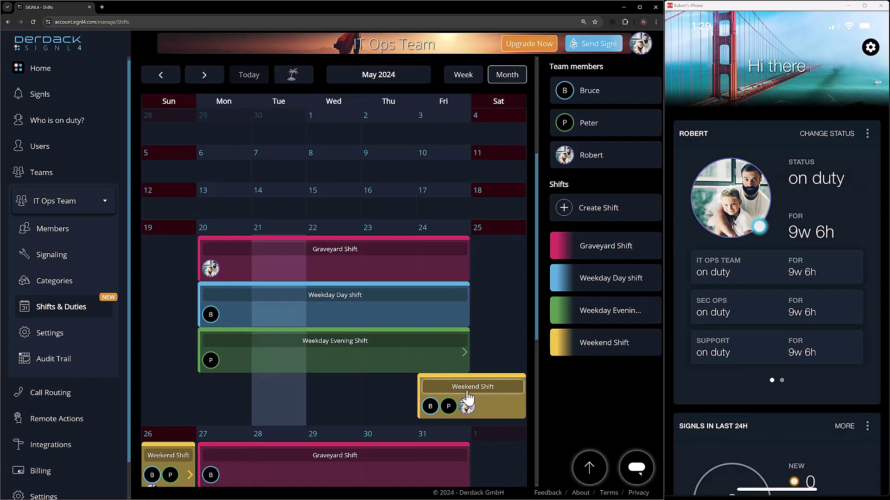
{"action": "scroll", "coordinate": [468, 389], "scroll_direction": "down", "scroll_amount": 2}
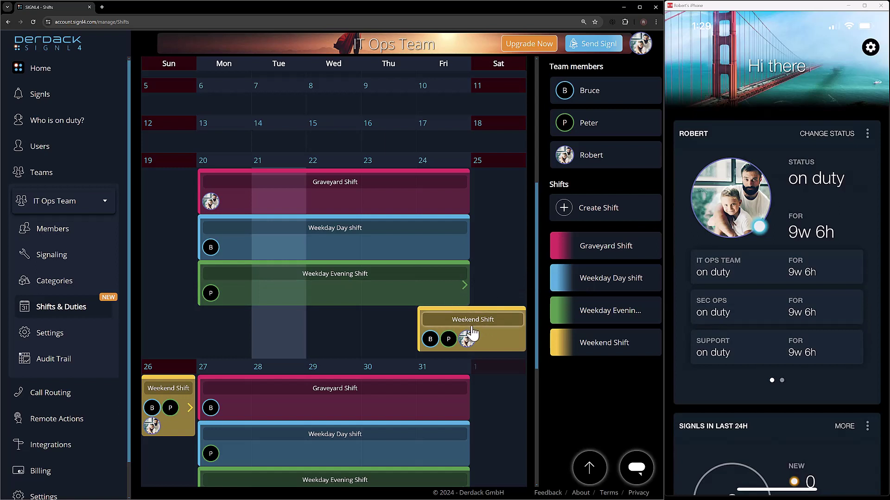
{"action": "scroll", "coordinate": [462, 325], "scroll_direction": "up", "scroll_amount": 1}
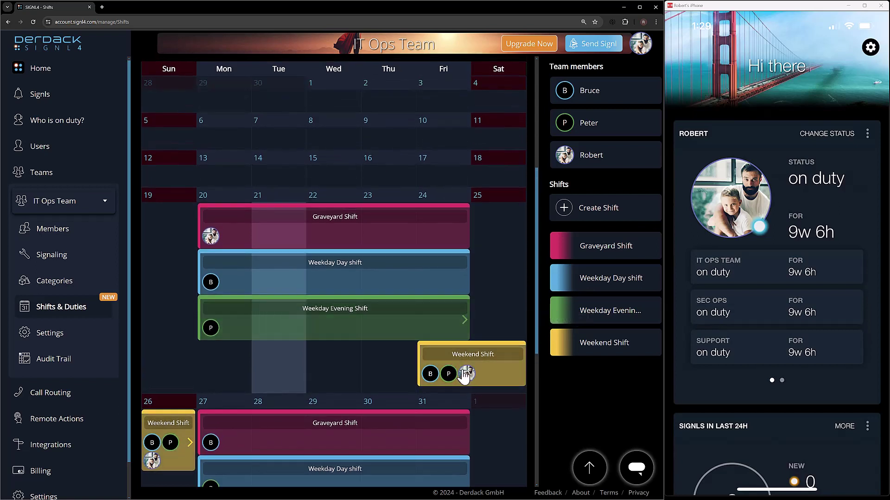
{"action": "scroll", "coordinate": [431, 320], "scroll_direction": "down", "scroll_amount": 2}
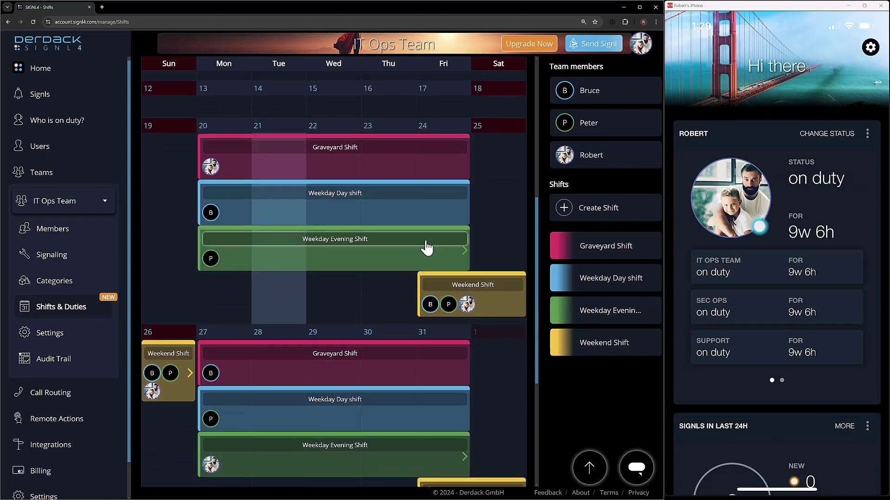
{"action": "left_click", "coordinate": [425, 248]}
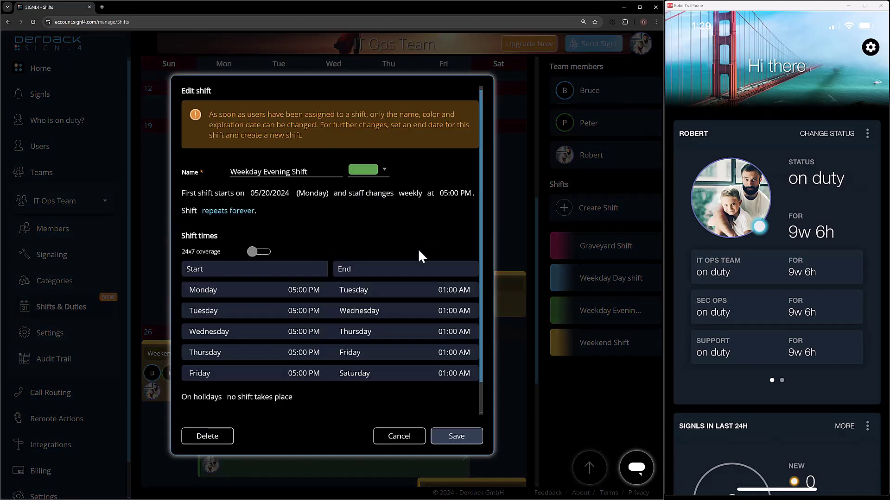
{"action": "left_click", "coordinate": [400, 438]}
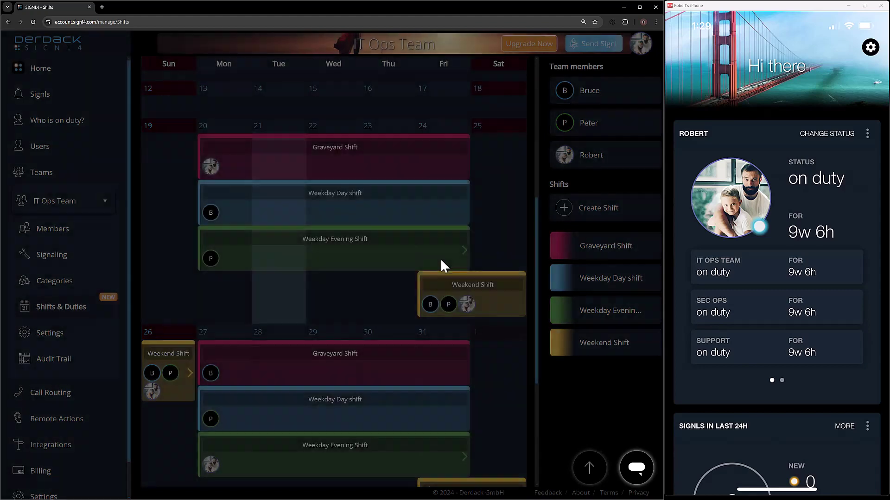
{"action": "left_click", "coordinate": [433, 261]}
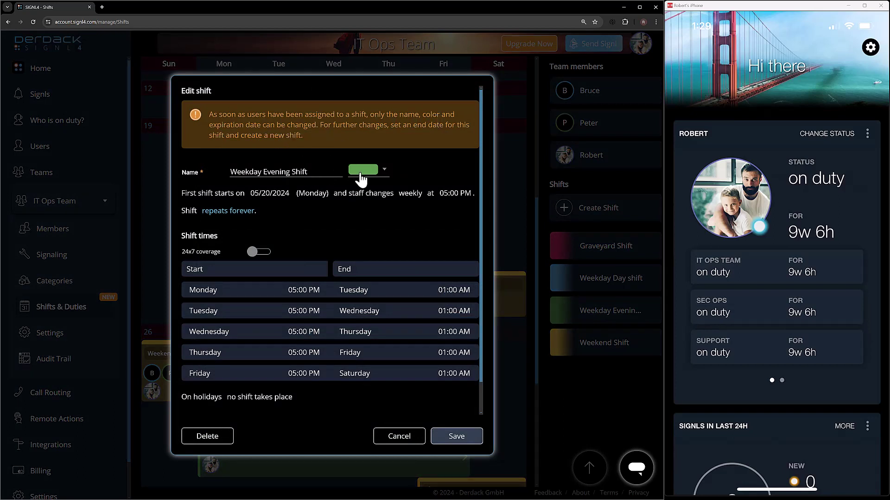
{"action": "left_click", "coordinate": [220, 212]}
{"action": "left_click", "coordinate": [302, 214]}
{"action": "left_click", "coordinate": [399, 435]}
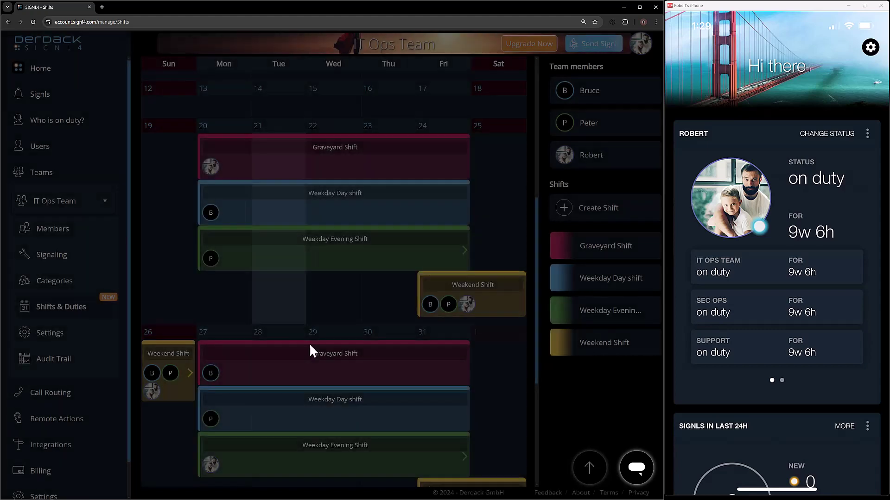
Remove the Friday 05:00 PM to Saturday 01:00 AM entry from the Weekday Evening Shift and save it.
{"action": "left_click", "coordinate": [317, 252]}
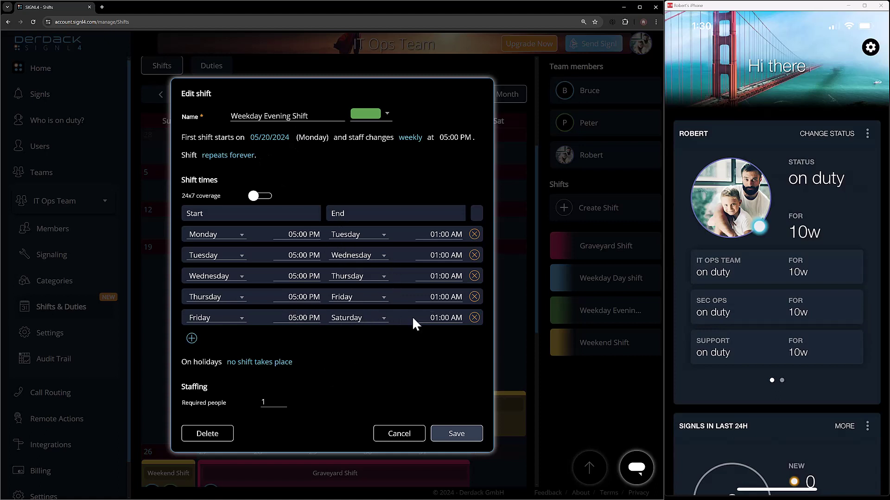
{"action": "left_click", "coordinate": [475, 318]}
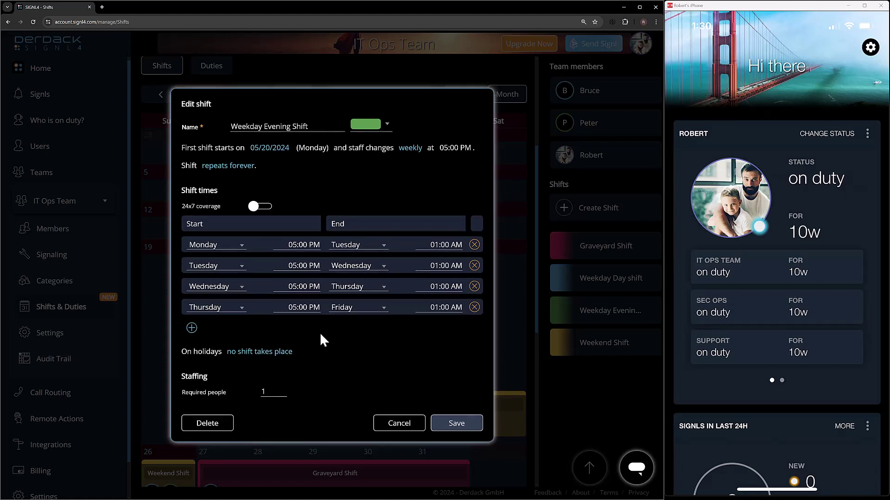
{"action": "left_click", "coordinate": [456, 426]}
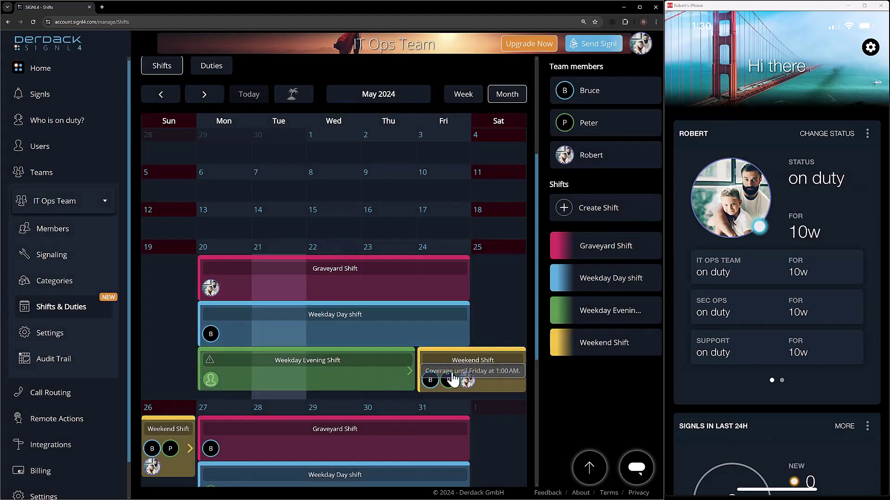
Assign the second, third and first listed members to the Weekday Evening Shifts from May 20, May 27 and June 3, and everyone to the remaining Weekend Shifts.
{"action": "scroll", "coordinate": [461, 371], "scroll_direction": "down", "scroll_amount": 3}
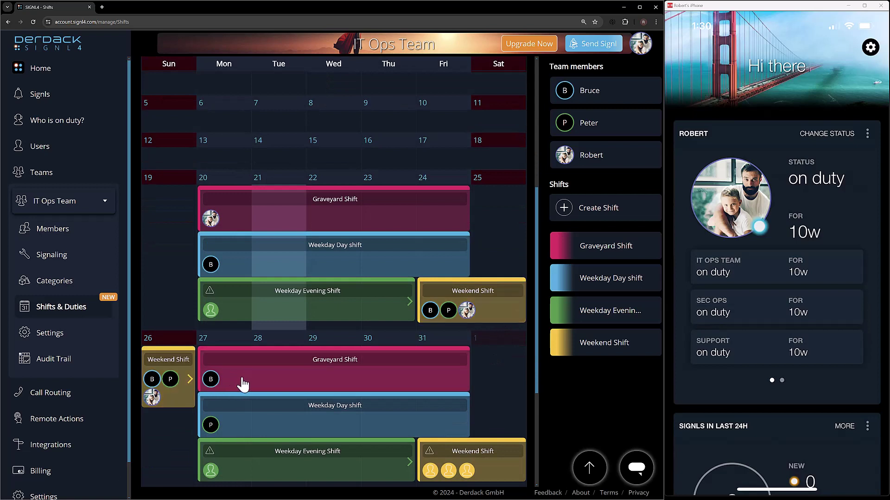
{"action": "scroll", "coordinate": [253, 333], "scroll_direction": "down", "scroll_amount": 1}
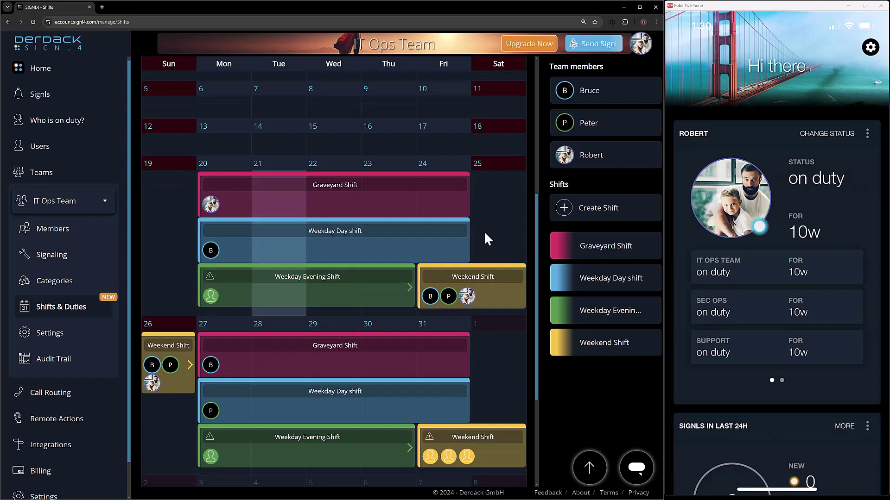
{"action": "left_click_drag", "start_coordinate": [567, 136], "coordinate": [225, 296]}
{"action": "scroll", "coordinate": [287, 441], "scroll_direction": "down", "scroll_amount": 4}
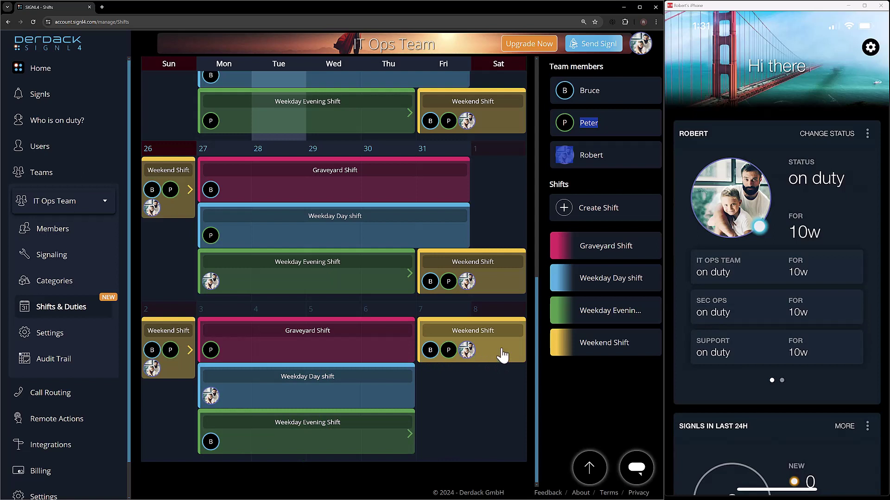
{"action": "scroll", "coordinate": [500, 260], "scroll_direction": "up", "scroll_amount": 1}
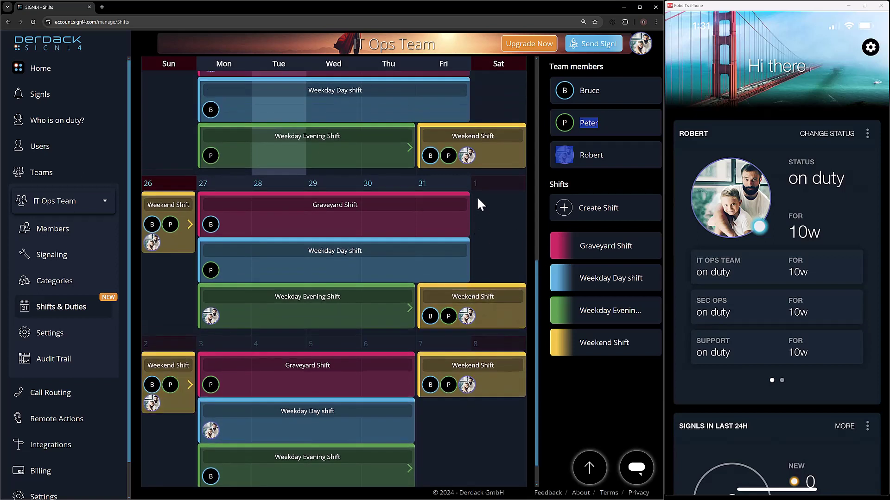
{"action": "left_click", "coordinate": [587, 179]}
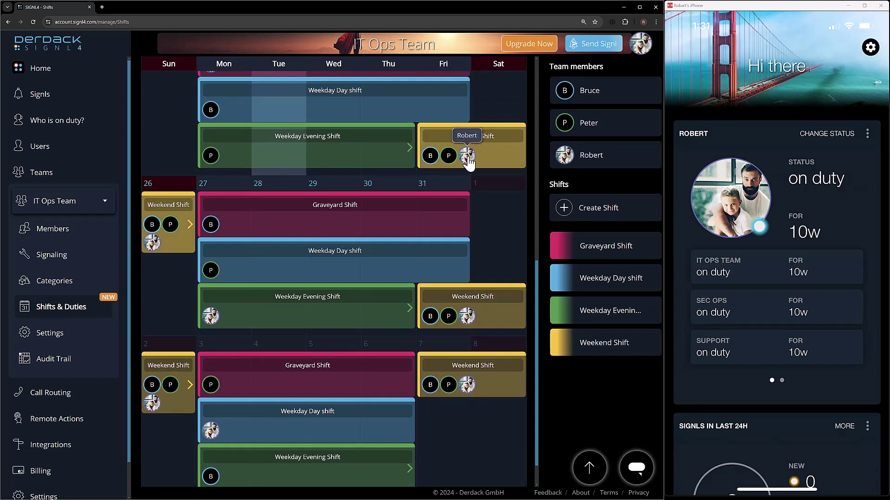
Open the duties calendar and examine each team member's scheduled duties for May and June 2024.
{"action": "scroll", "coordinate": [530, 143], "scroll_direction": "up", "scroll_amount": 6}
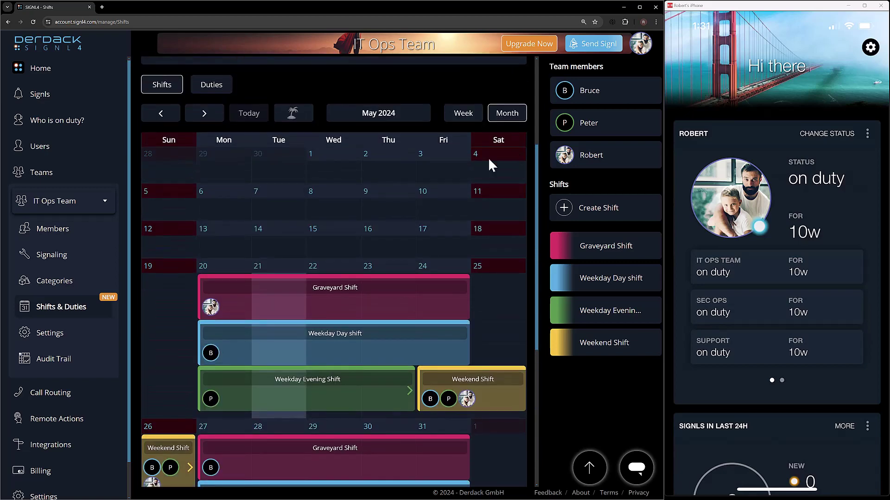
{"action": "left_click", "coordinate": [213, 86]}
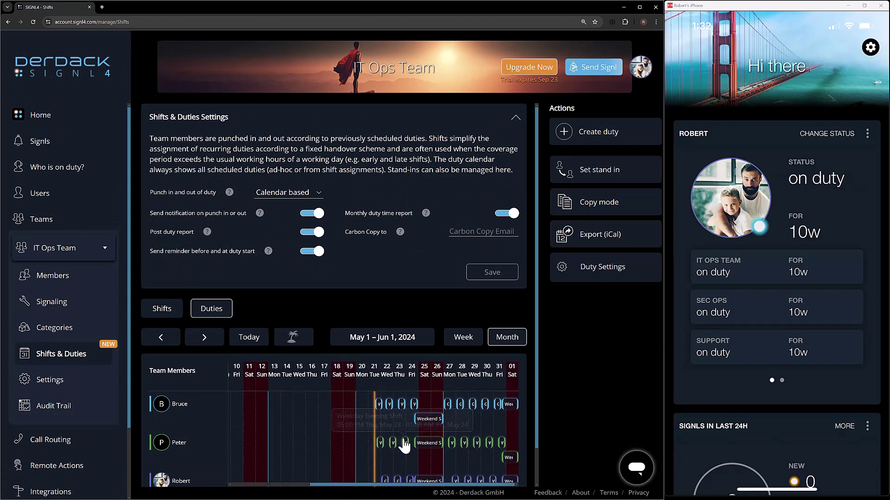
{"action": "mouse_move", "coordinate": [478, 447]}
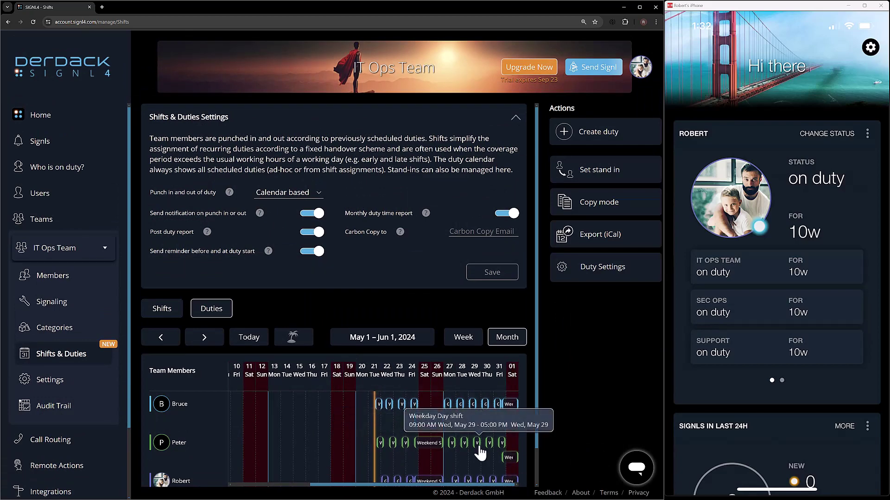
{"action": "mouse_move", "coordinate": [423, 451]}
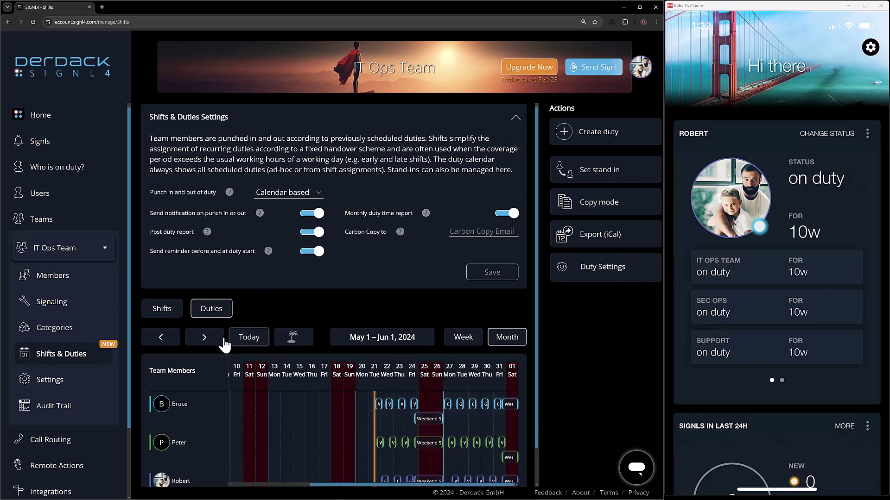
{"action": "left_click", "coordinate": [204, 336]}
{"action": "mouse_move", "coordinate": [291, 427]}
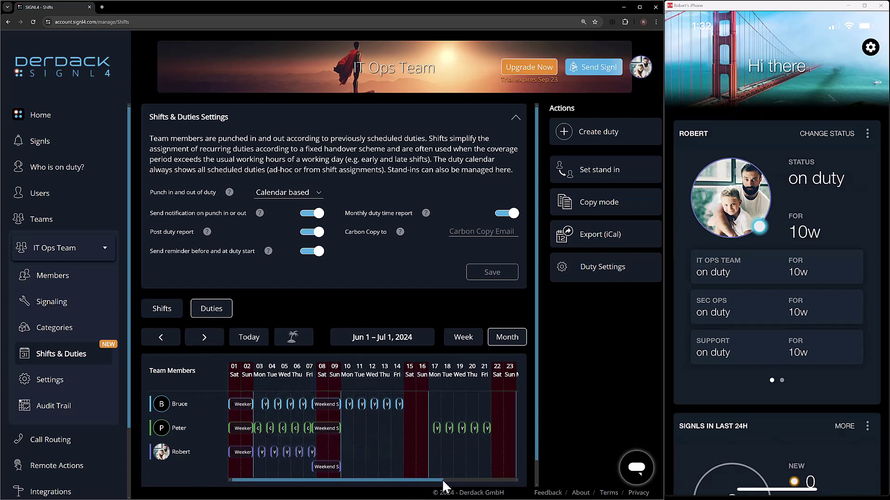
Check the team's 1-Click Scheduling duty settings without changing them, and review the members' duties for May and June 2024.
{"action": "left_click_drag", "start_coordinate": [442, 479], "coordinate": [503, 459]}
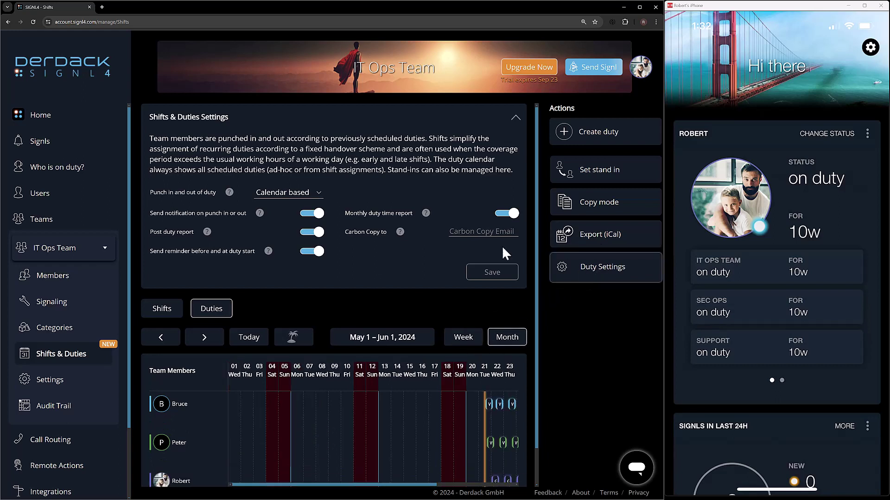
{"action": "left_click", "coordinate": [597, 269]}
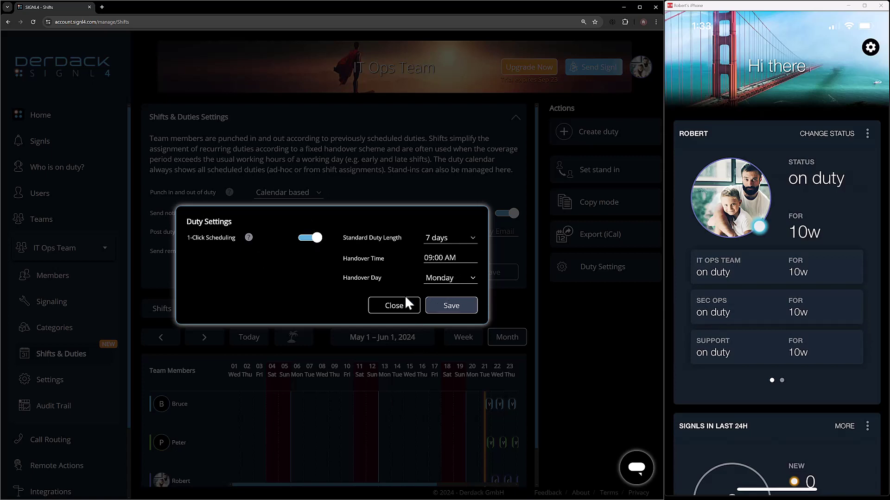
{"action": "left_click", "coordinate": [394, 306]}
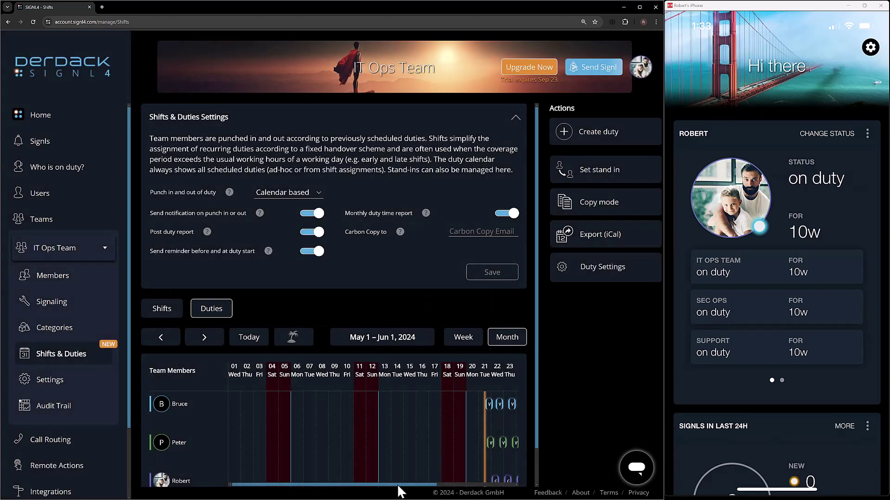
{"action": "left_click", "coordinate": [209, 340]}
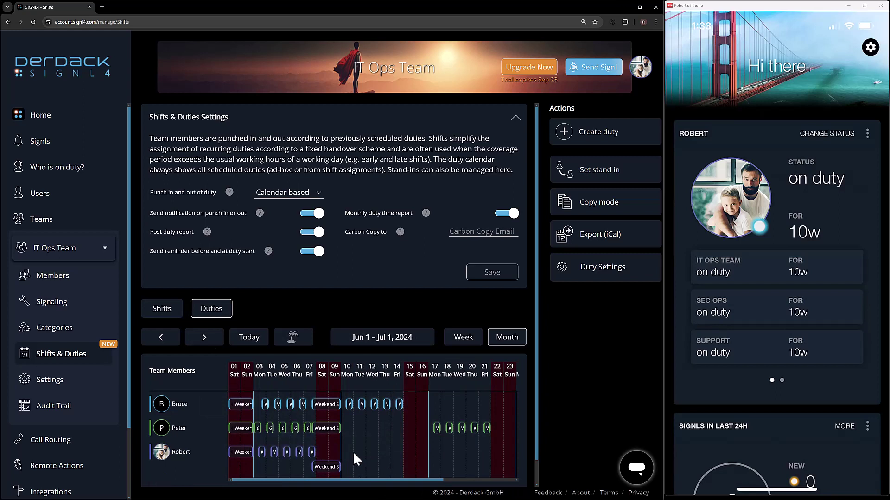
{"action": "left_click", "coordinate": [387, 457]}
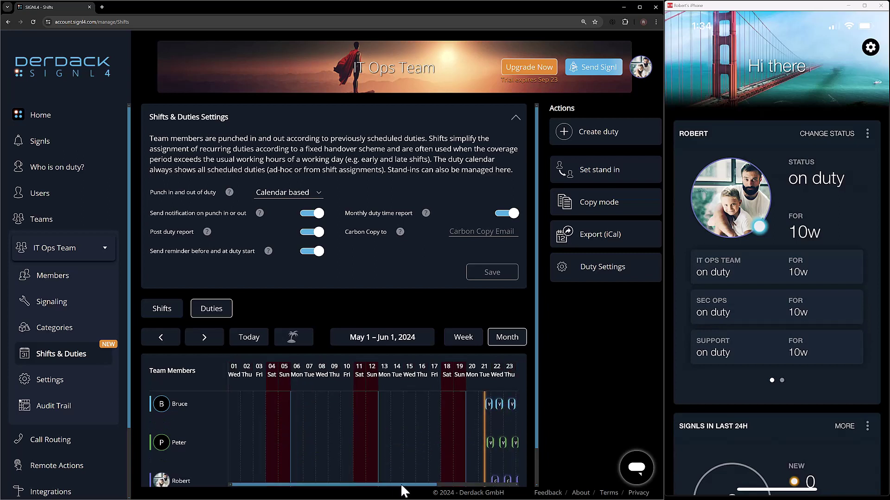
Show the duties calendar for the week of May 19–25, 2024 and examine the Weekday Day shift on Wednesday, May 22.
{"action": "left_click_drag", "start_coordinate": [403, 491], "coordinate": [441, 486]}
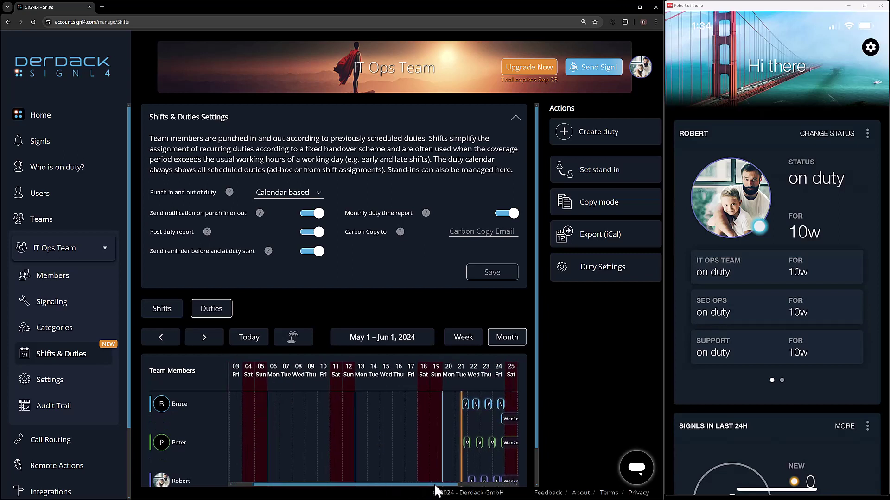
{"action": "left_click", "coordinate": [462, 337]}
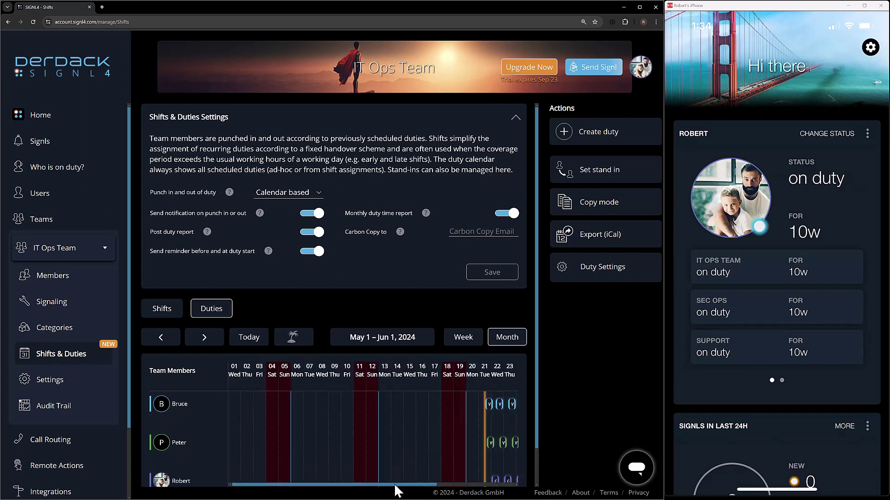
{"action": "left_click_drag", "start_coordinate": [397, 487], "coordinate": [438, 486]}
{"action": "left_click", "coordinate": [464, 337]}
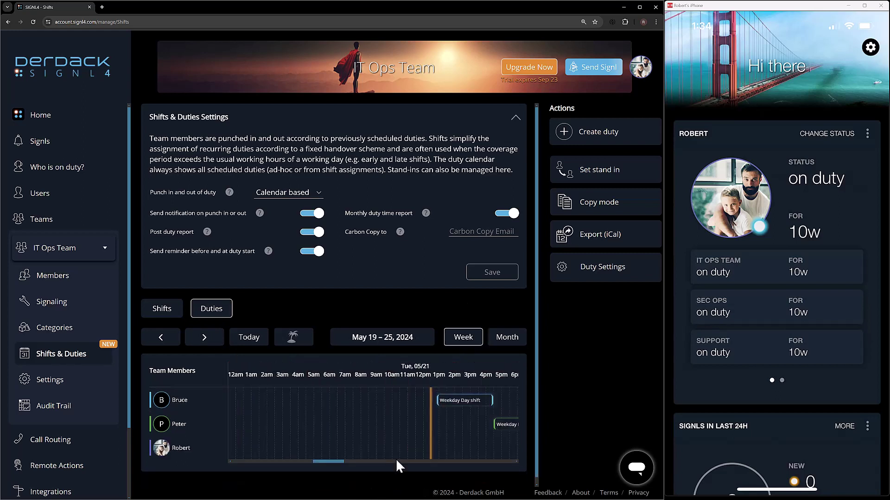
{"action": "left_click_drag", "start_coordinate": [341, 460], "coordinate": [388, 466]}
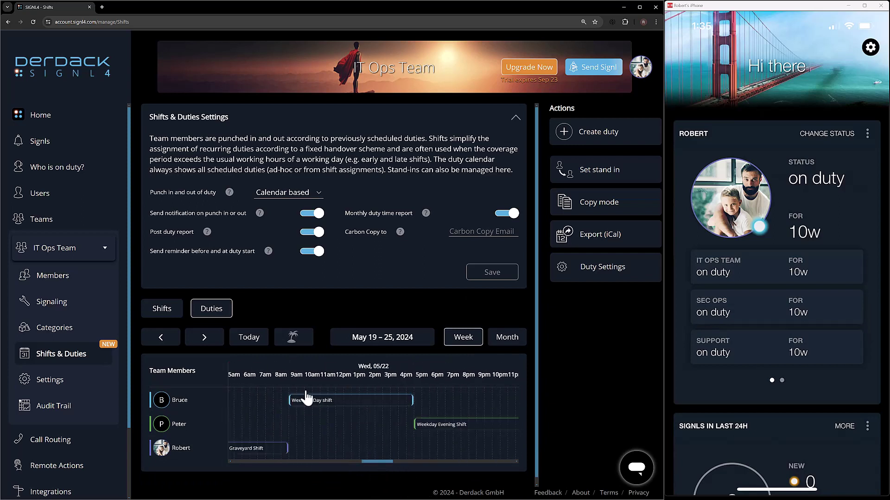
{"action": "mouse_move", "coordinate": [310, 408]}
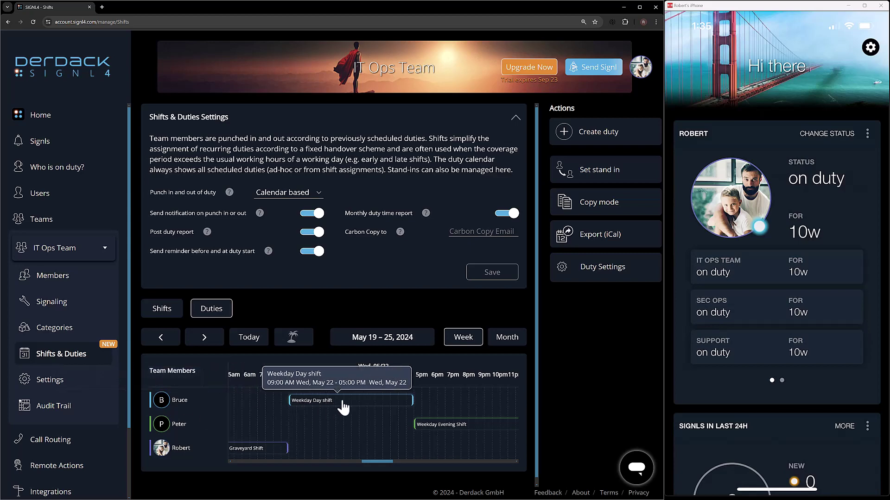
Begin a stand-in for the first listed member and set its start to 05/22/2024 01:00 PM.
{"action": "left_click", "coordinate": [583, 176]}
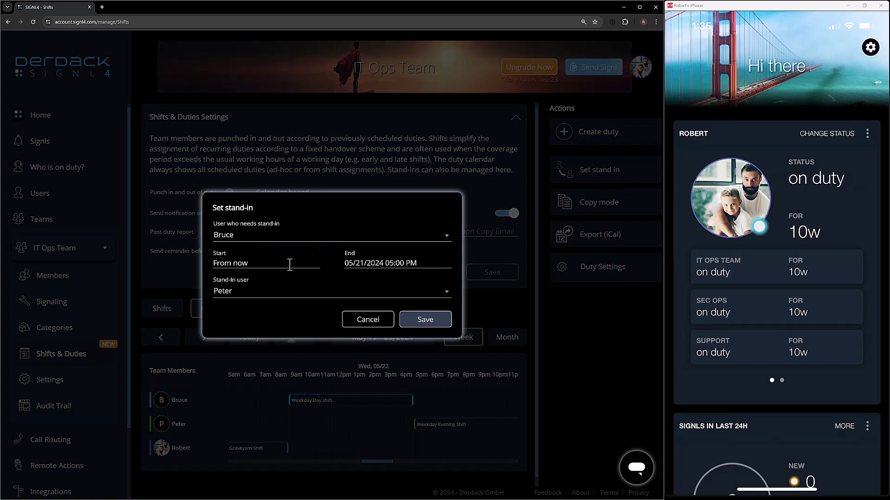
{"action": "left_click", "coordinate": [287, 263]}
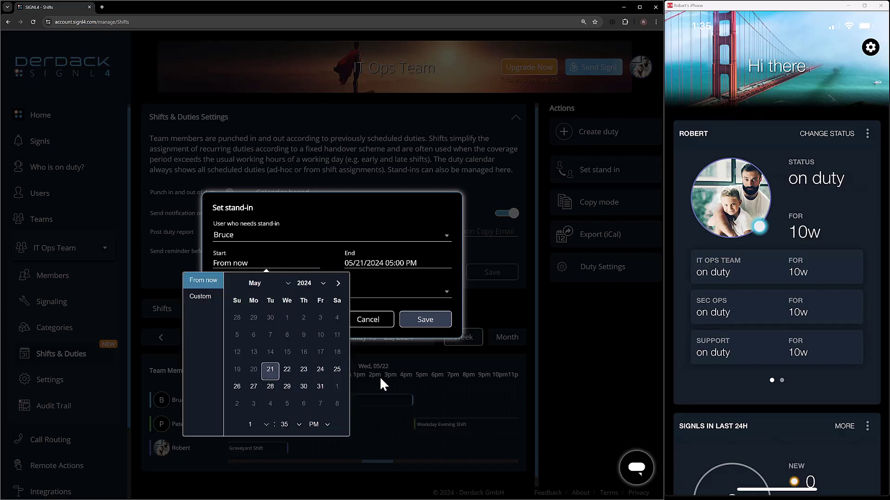
{"action": "left_click", "coordinate": [286, 376]}
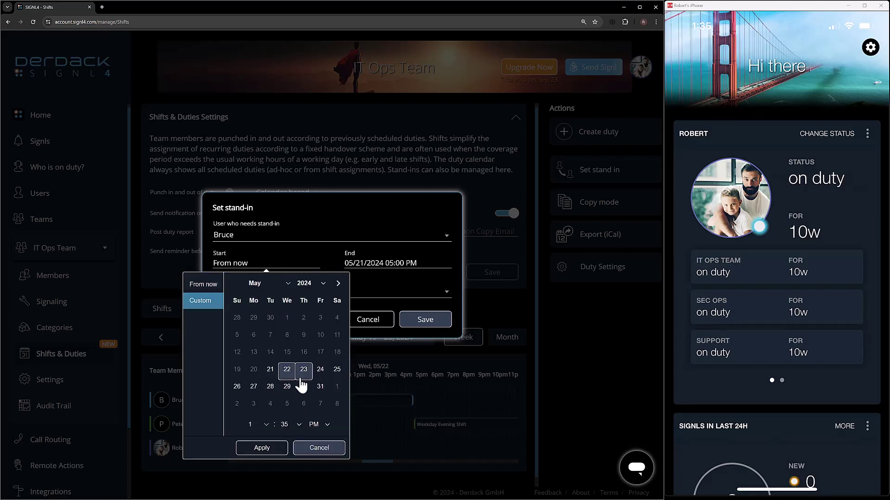
{"action": "left_click", "coordinate": [297, 425]}
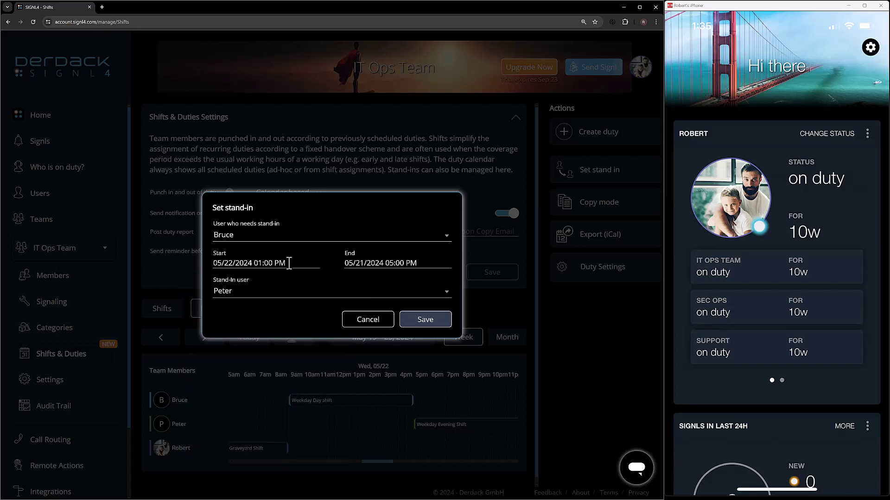
Set the end of the first listed member's stand-in to 05/22/2024 02:30 PM.
{"action": "left_click", "coordinate": [421, 263]}
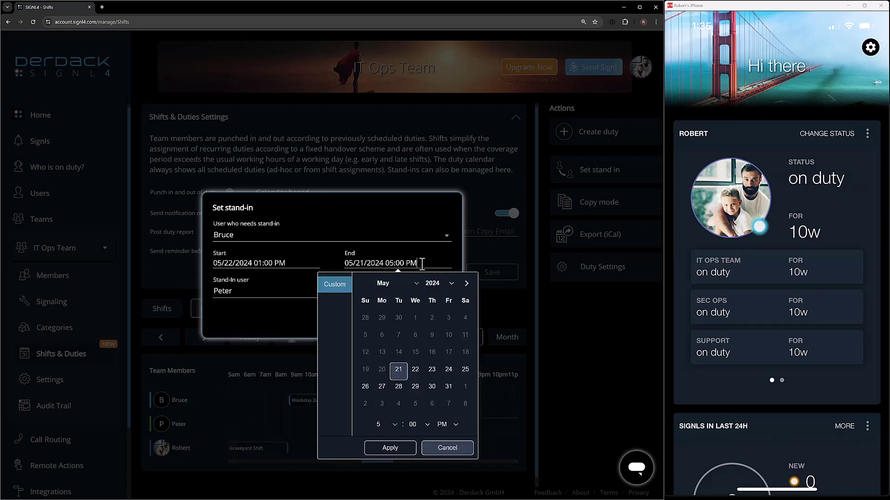
{"action": "left_click", "coordinate": [416, 371]}
{"action": "left_click", "coordinate": [391, 423]}
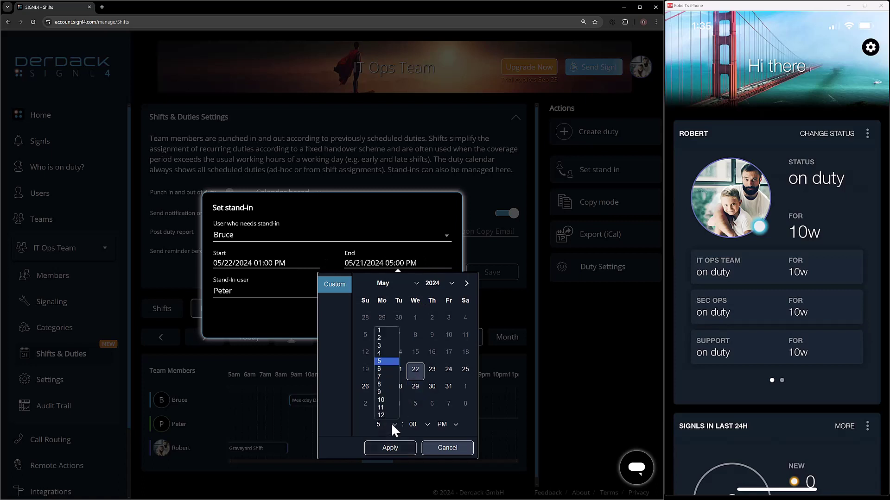
{"action": "left_click", "coordinate": [382, 338]}
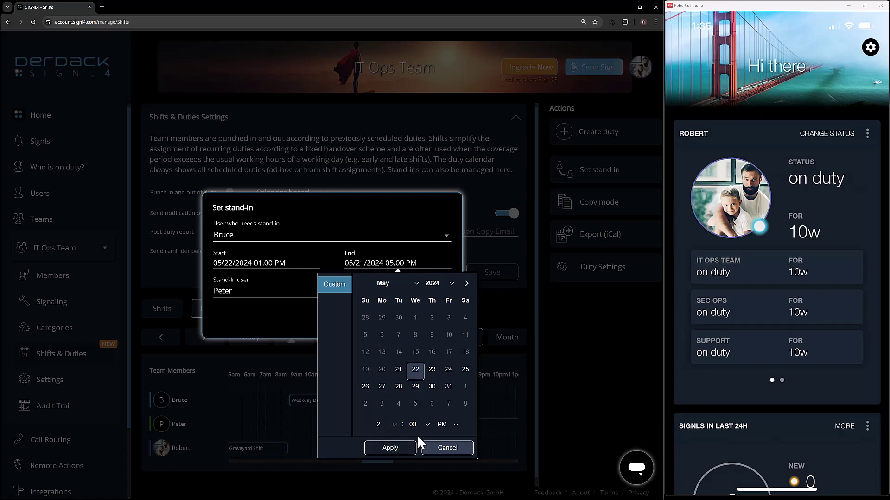
{"action": "left_click", "coordinate": [426, 424]}
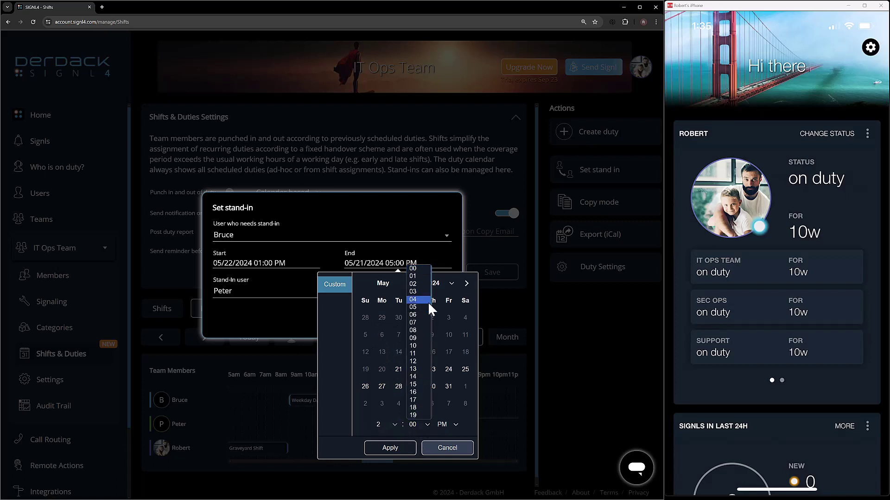
{"action": "scroll", "coordinate": [423, 388], "scroll_direction": "down", "scroll_amount": 3}
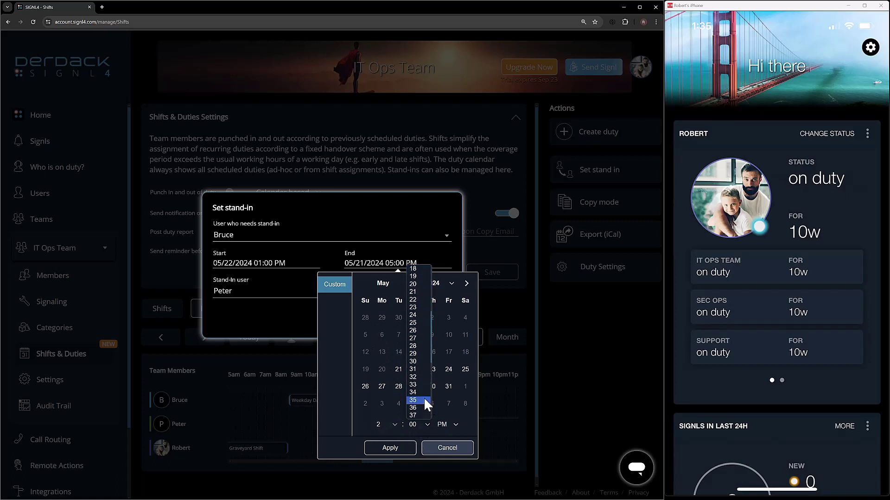
{"action": "left_click", "coordinate": [418, 362]}
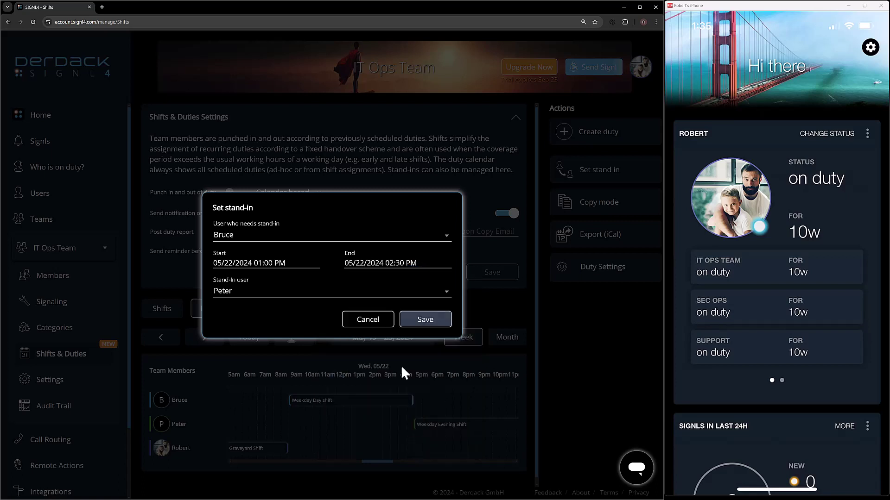
Choose the second listed member as the stand-in user and save the stand-in.
{"action": "left_click", "coordinate": [253, 300]}
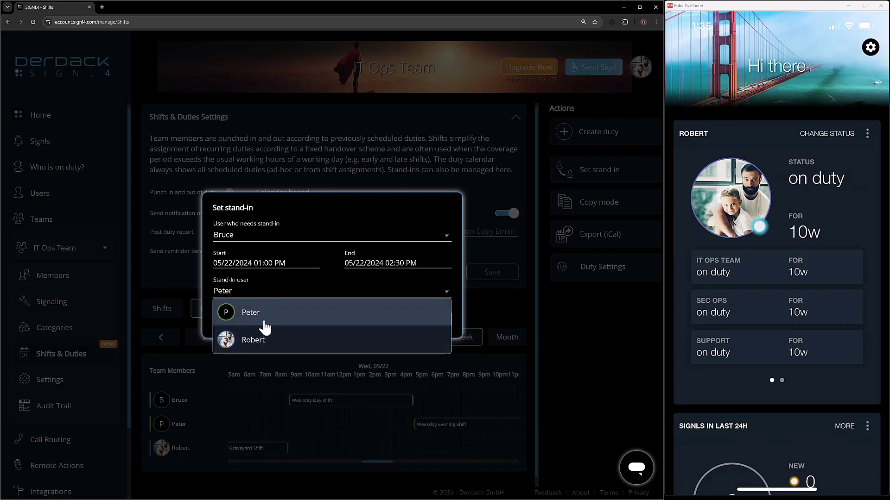
{"action": "left_click", "coordinate": [294, 318]}
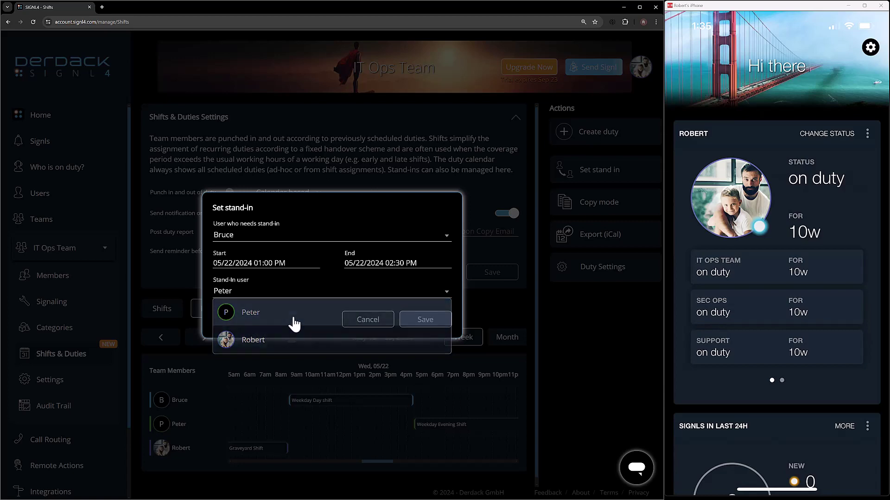
{"action": "left_click", "coordinate": [424, 320]}
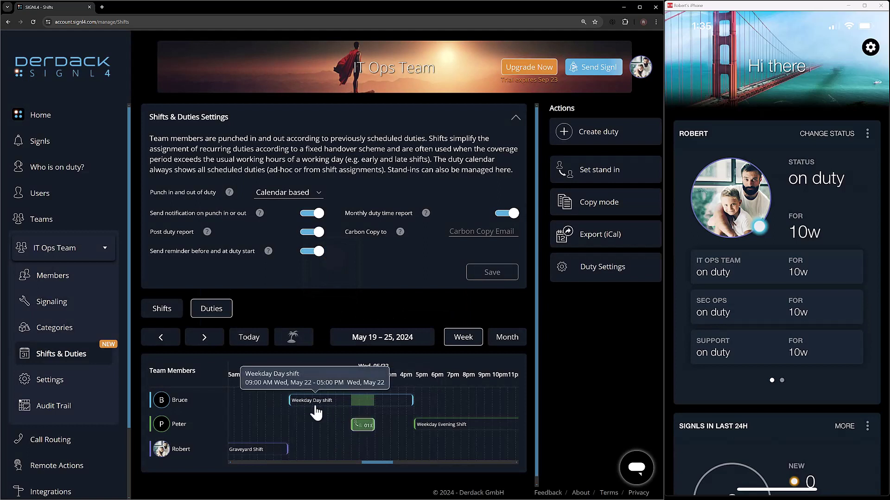
Reassign the May 22 afternoon stand-in duty to the third listed member and back to the second listed member, saving each change.
{"action": "left_click", "coordinate": [367, 426]}
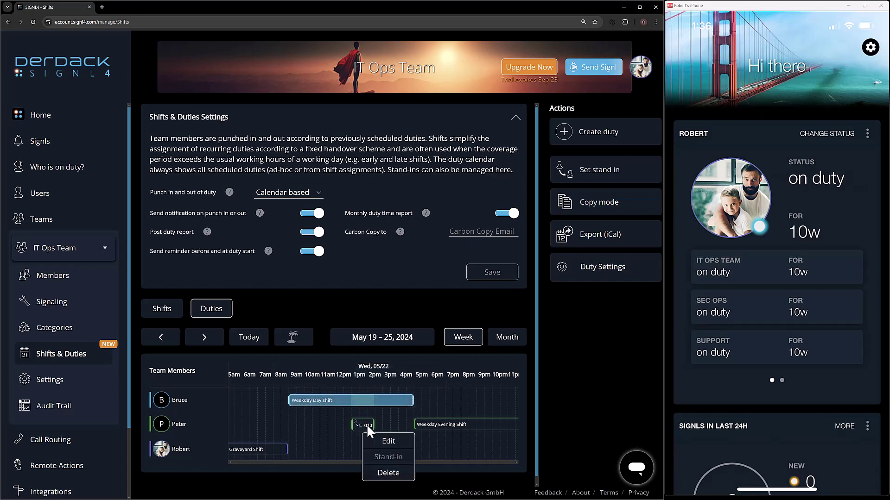
{"action": "left_click", "coordinate": [389, 443]}
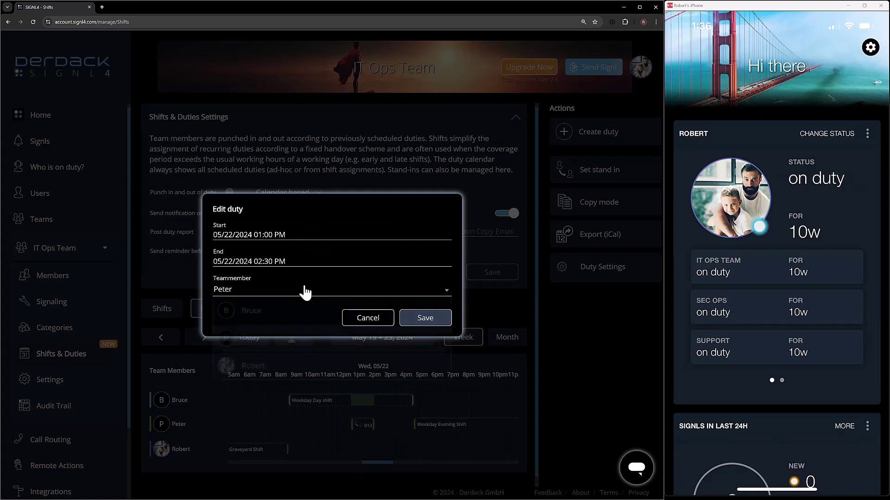
{"action": "left_click", "coordinate": [284, 367]}
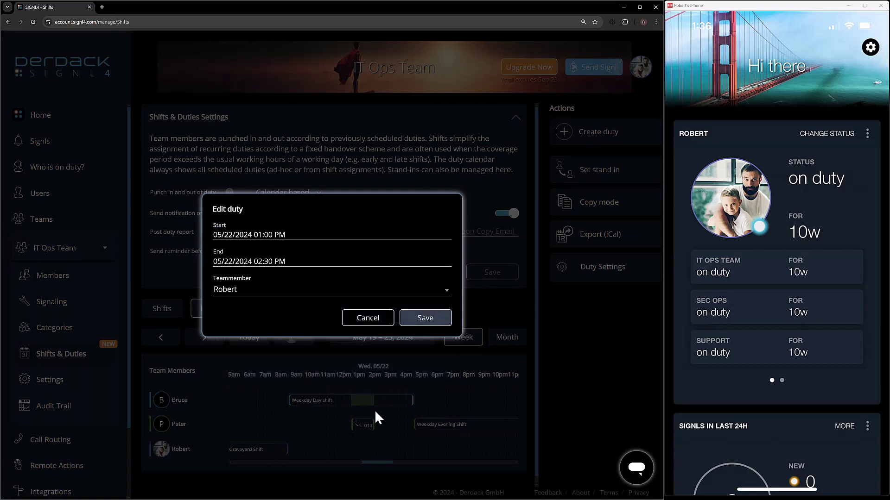
{"action": "left_click", "coordinate": [423, 319]}
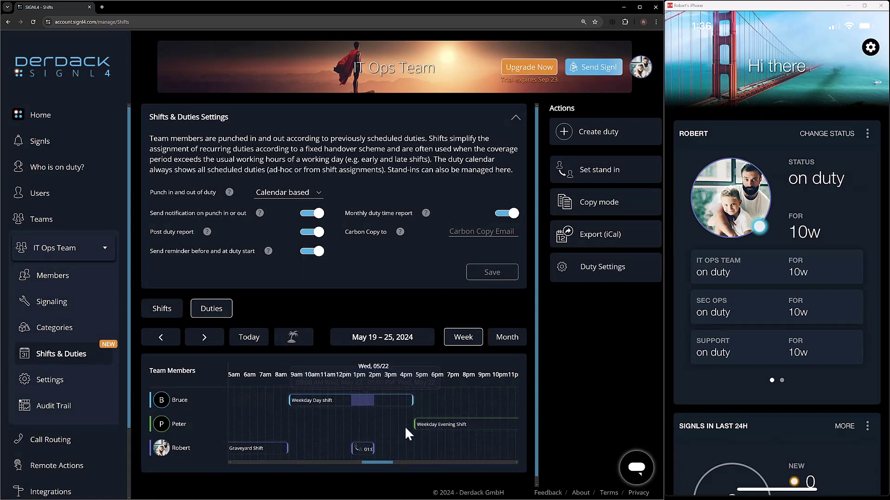
{"action": "left_click", "coordinate": [365, 427]}
{"action": "left_click", "coordinate": [433, 318]}
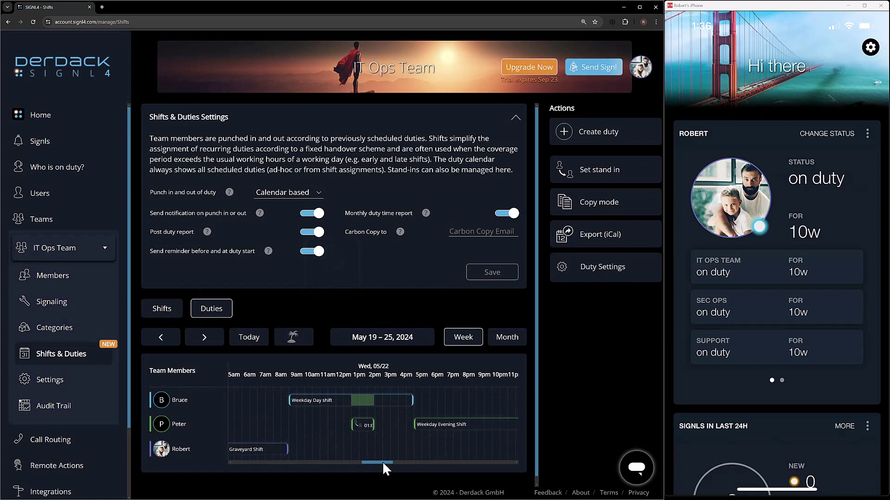
Begin a stand-in for the second listed member's Weekday Evening Shift, starting 05/22/2024 05:00 PM.
{"action": "left_click_drag", "start_coordinate": [382, 462], "coordinate": [390, 462]}
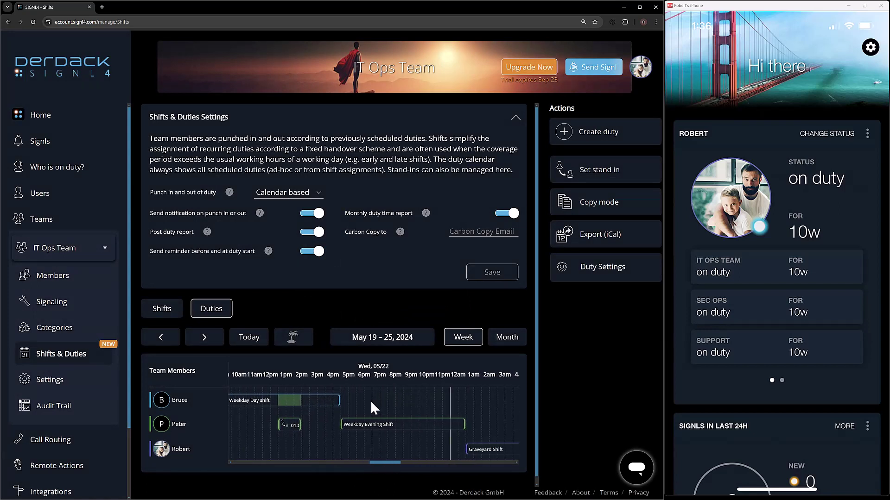
{"action": "mouse_move", "coordinate": [352, 433]}
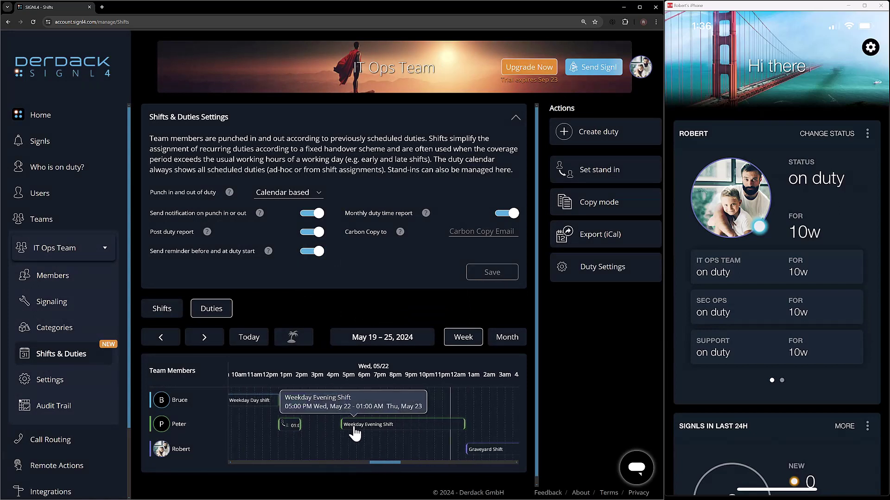
{"action": "left_click", "coordinate": [590, 181]}
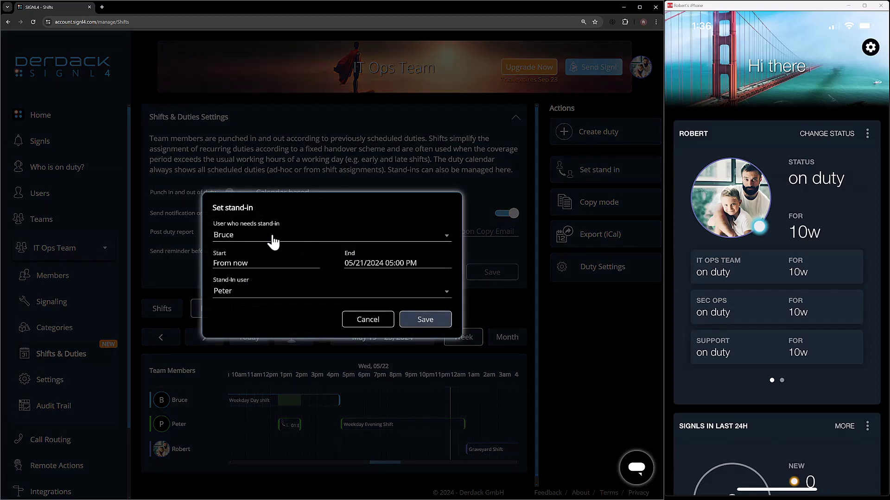
{"action": "left_click", "coordinate": [273, 240]}
{"action": "left_click", "coordinate": [271, 282]}
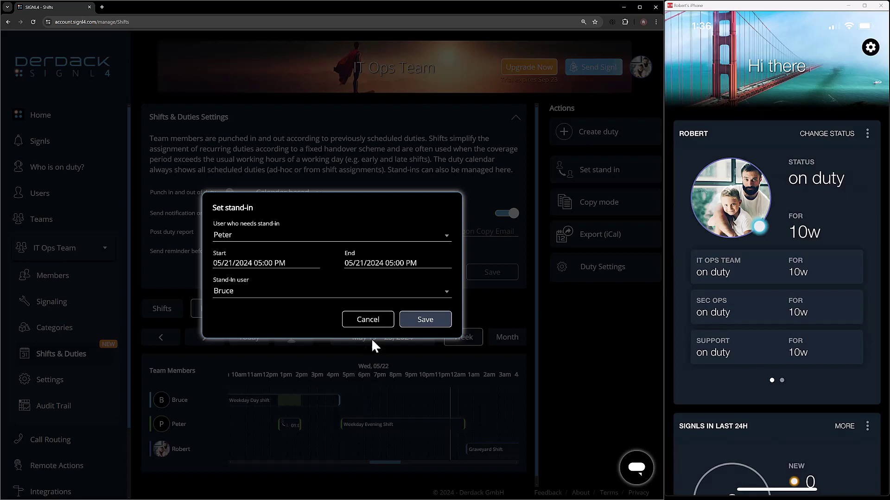
{"action": "left_click", "coordinate": [295, 264]}
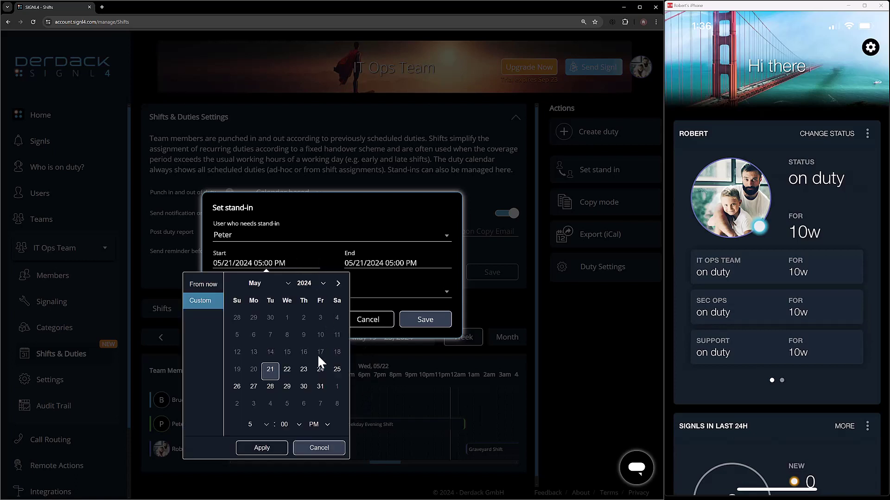
{"action": "left_click", "coordinate": [287, 371]}
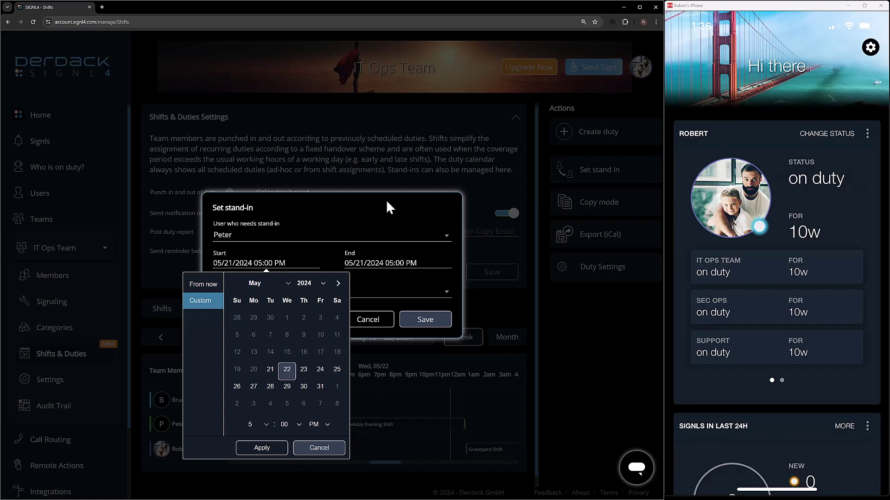
{"action": "left_click", "coordinate": [277, 448]}
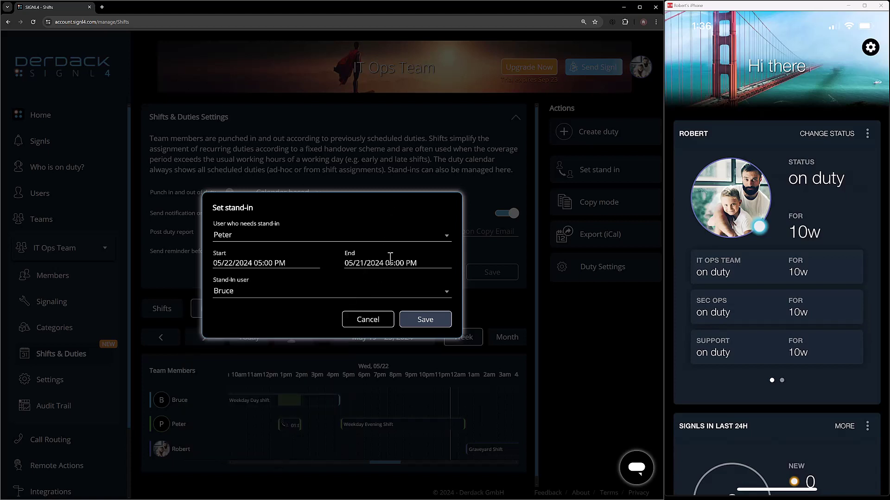
Set the evening stand-in's end to 05/22/2024 06:30 PM and save it with the first listed member as stand-in user.
{"action": "left_click", "coordinate": [415, 264]}
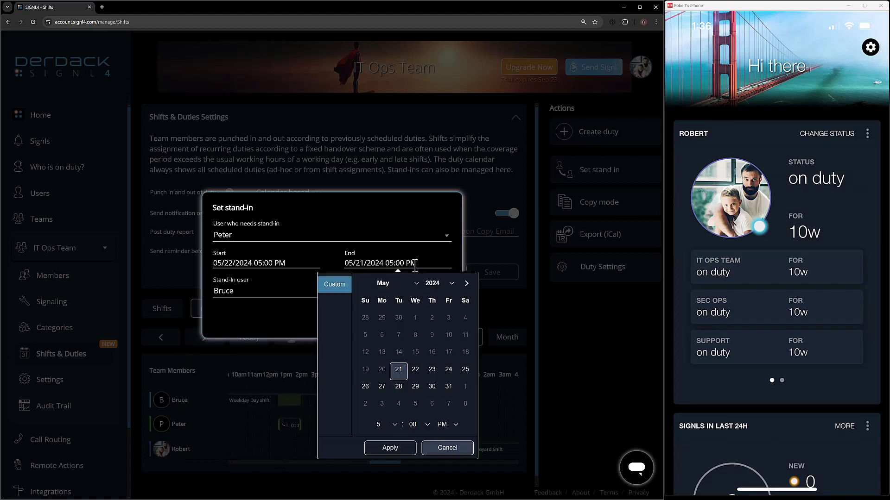
{"action": "left_click", "coordinate": [415, 369]}
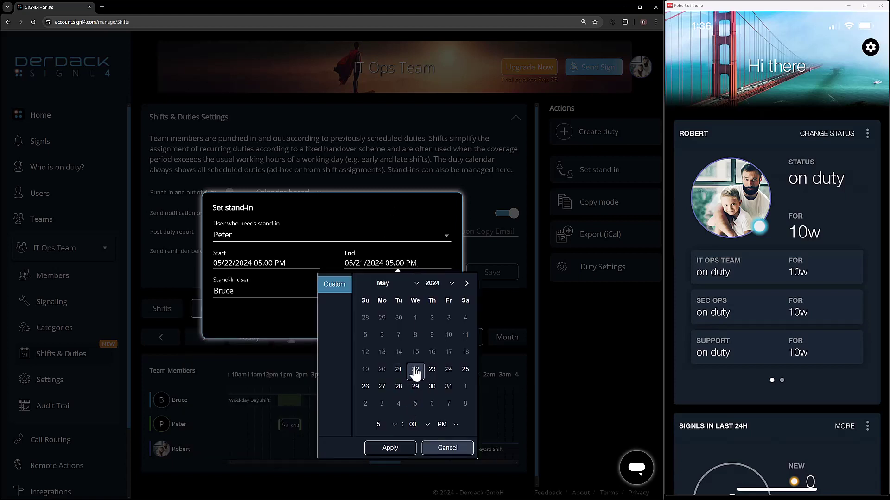
{"action": "left_click", "coordinate": [427, 425]}
{"action": "scroll", "coordinate": [415, 357], "scroll_direction": "down", "scroll_amount": 1}
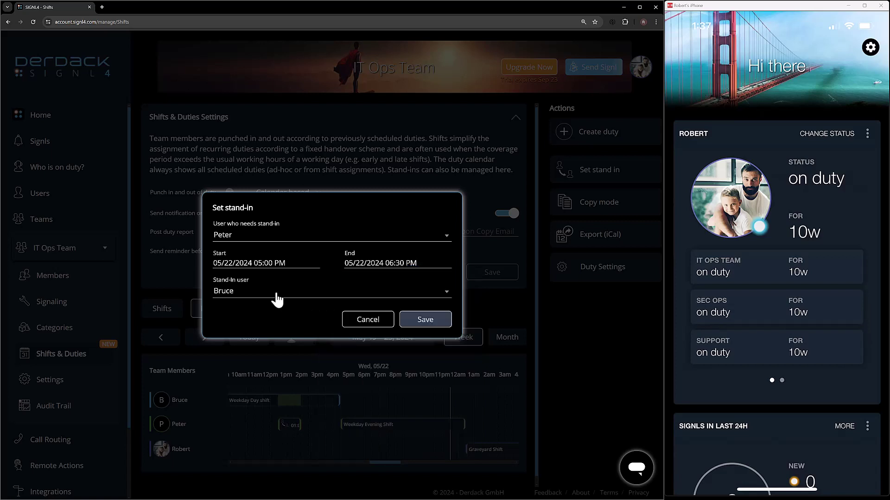
{"action": "left_click", "coordinate": [429, 322]}
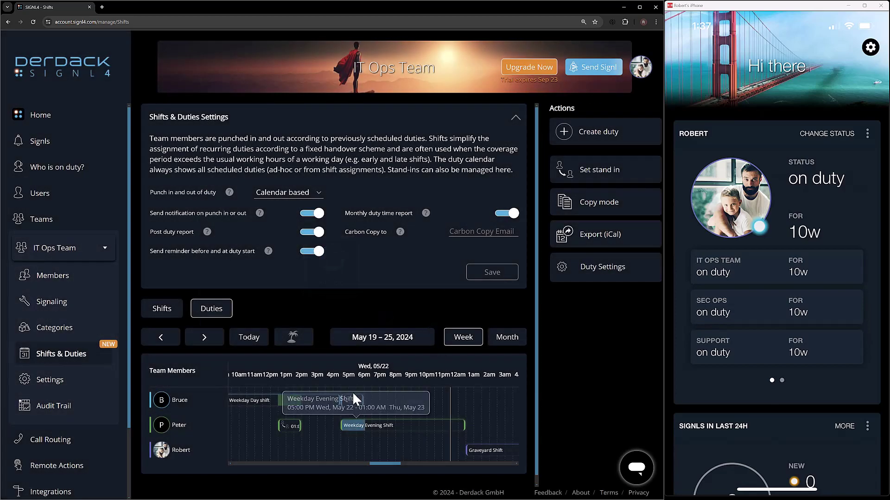
{"action": "mouse_move", "coordinate": [354, 400]}
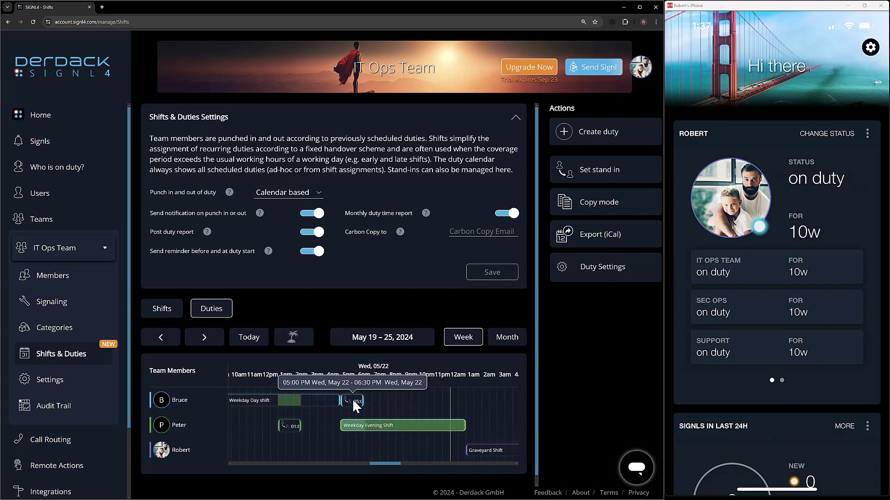